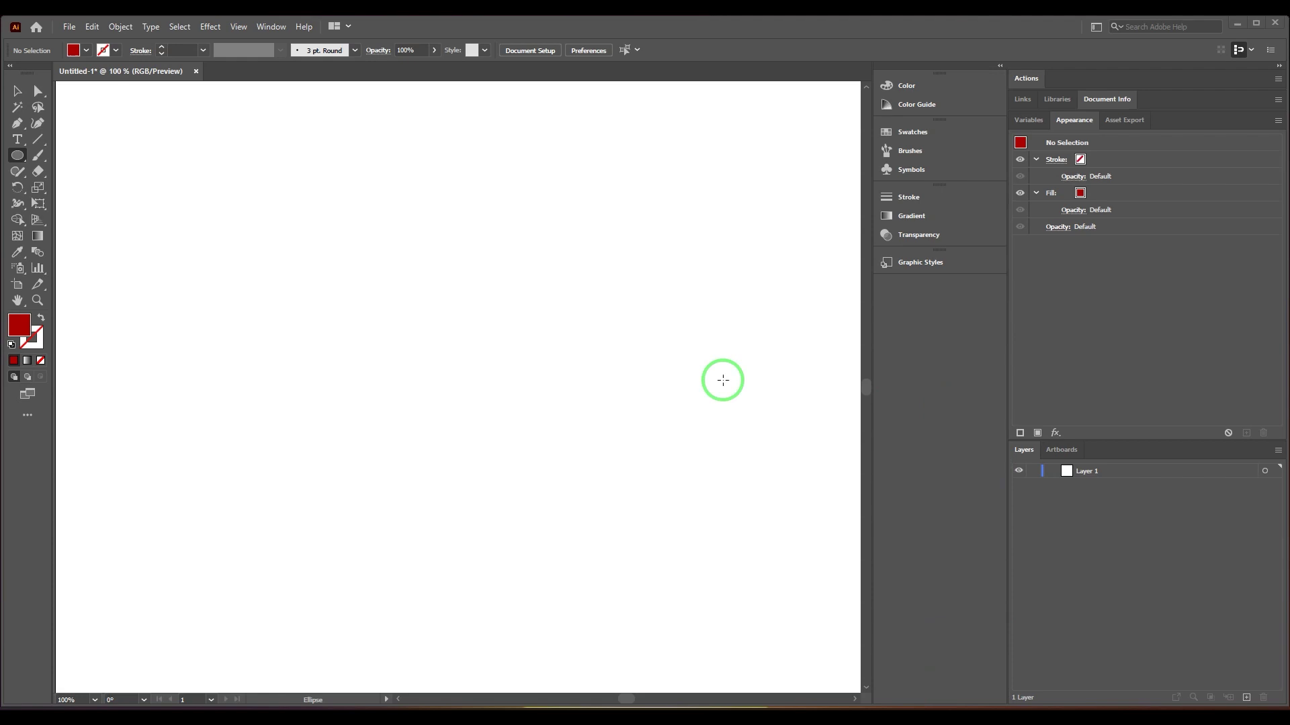
# Pick the Ellipse tool, dismiss its size dialog, and zoom out to show the full artboard
pyautogui.click(544, 389)
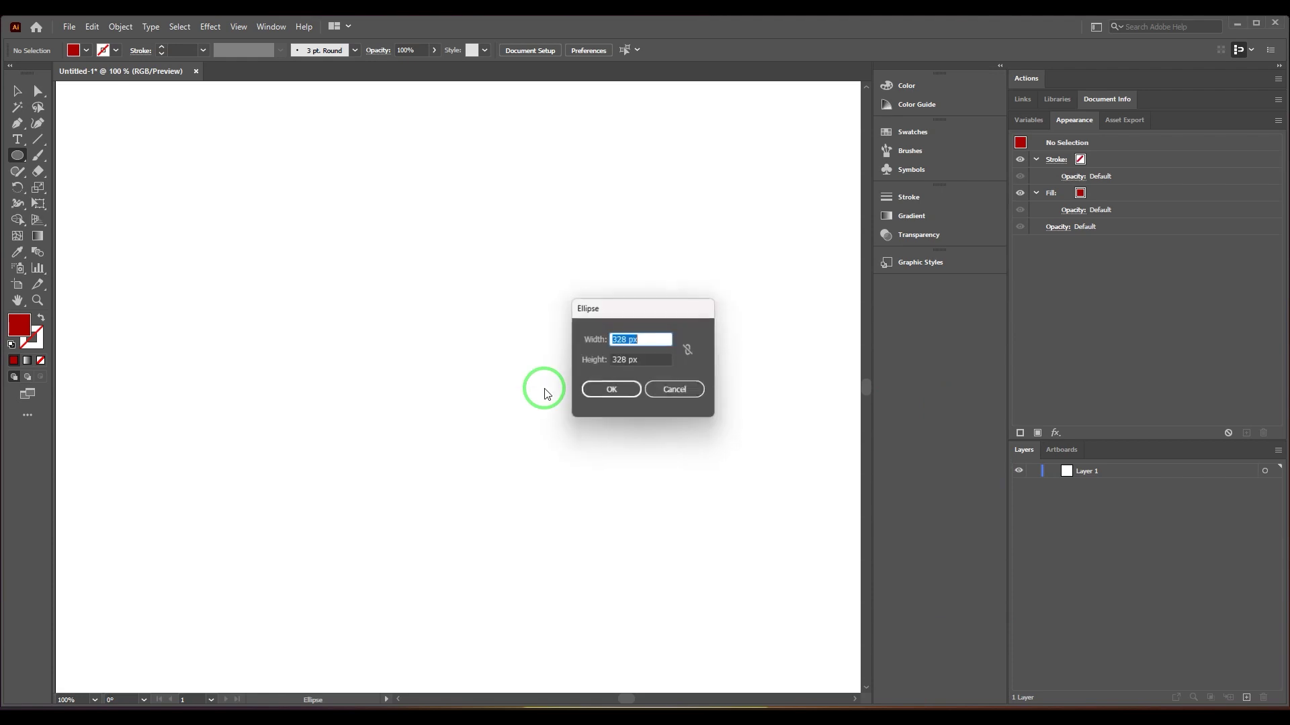
pyautogui.click(669, 392)
pyautogui.hotkey('ctrl', '-')
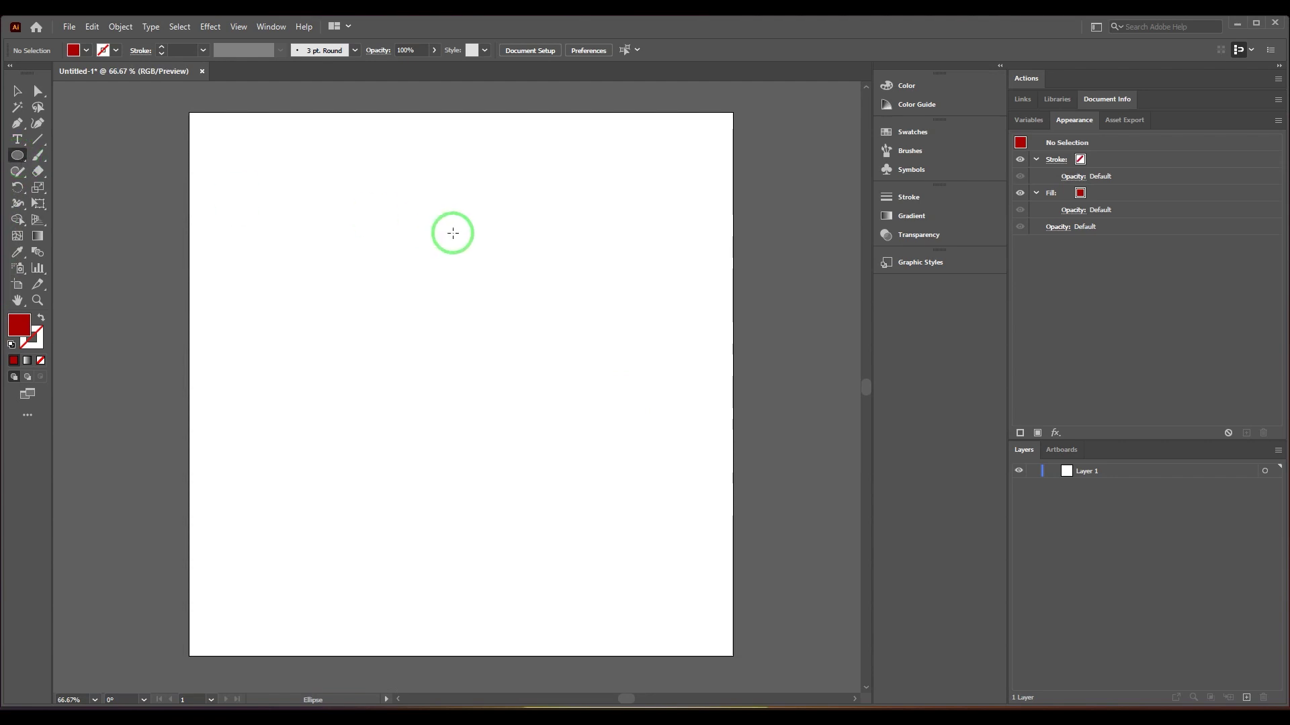
# Draw a roughly 454 px circle in the upper middle of the artboard and remove its fill
pyautogui.moveTo(376, 180)
pyautogui.mouseDown()
pyautogui.moveTo(504, 325)
pyautogui.moveTo(606, 409)
pyautogui.mouseUp()
pyautogui.click(18, 91)
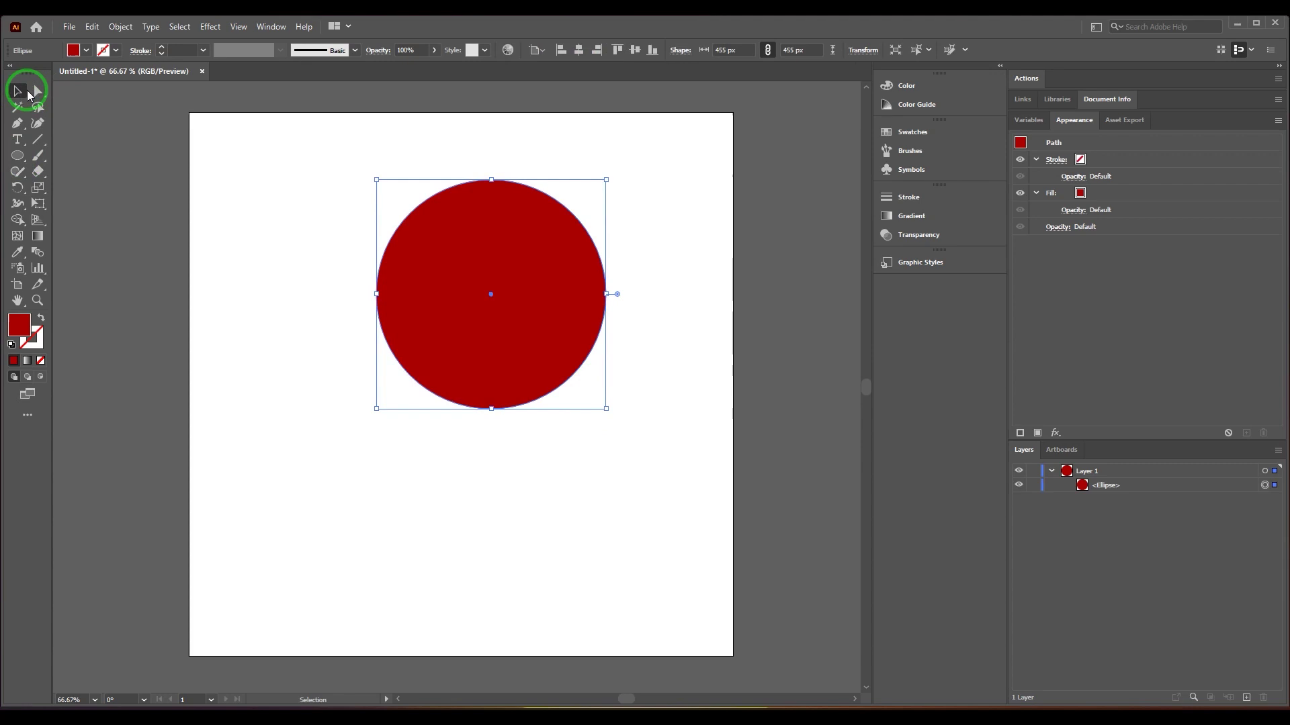
pyautogui.click(76, 51)
pyautogui.click(9, 72)
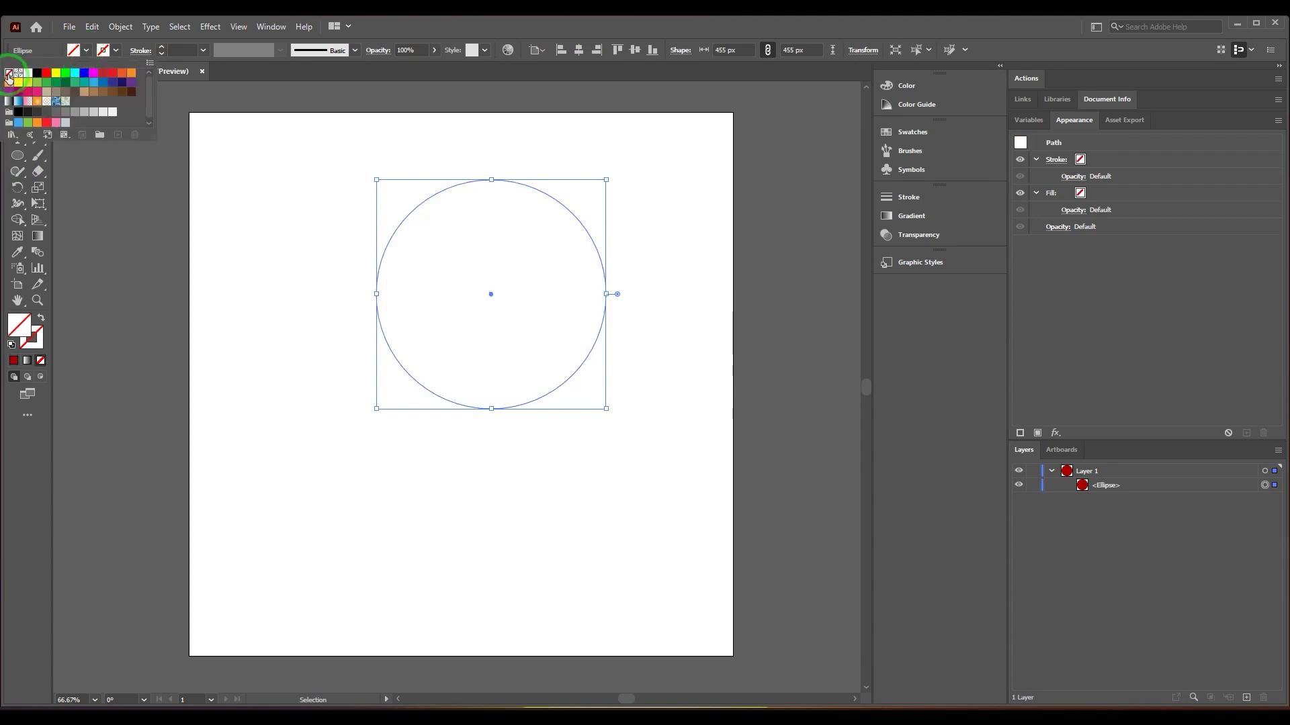
# Give the circle a red 25 pt outline and nudge it up and left
pyautogui.click(116, 52)
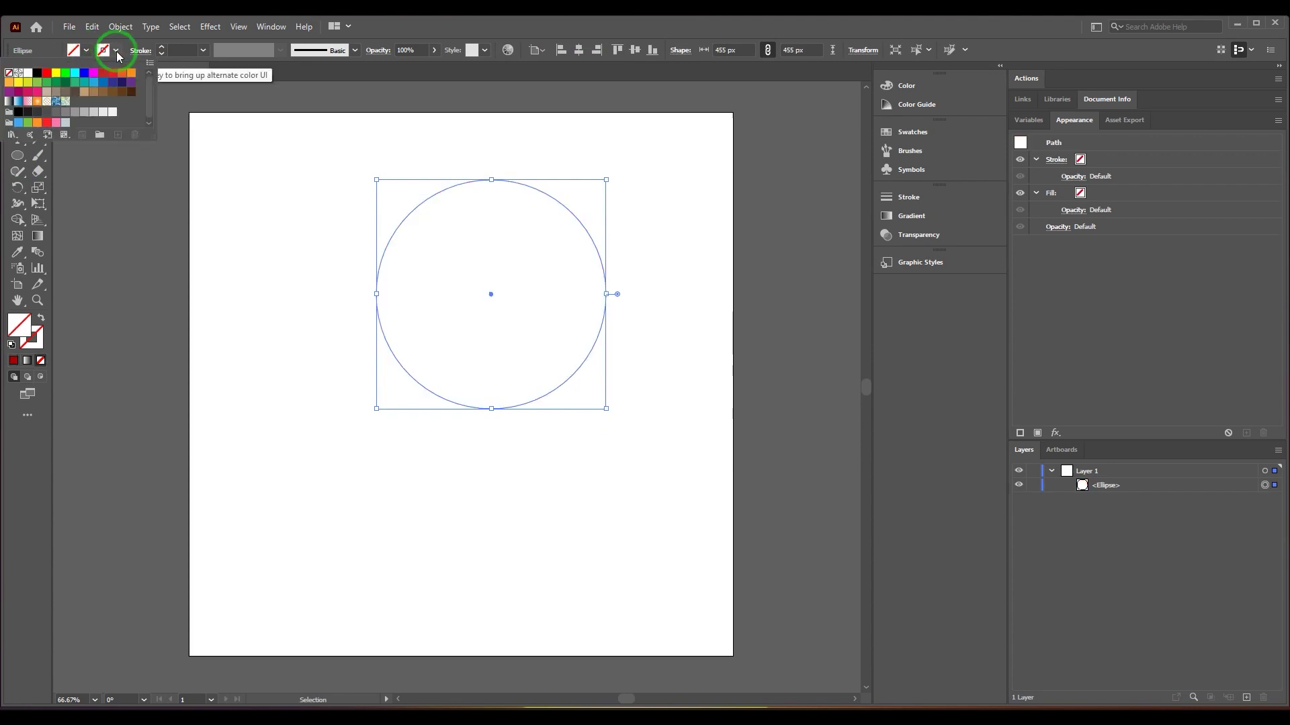
pyautogui.click(47, 74)
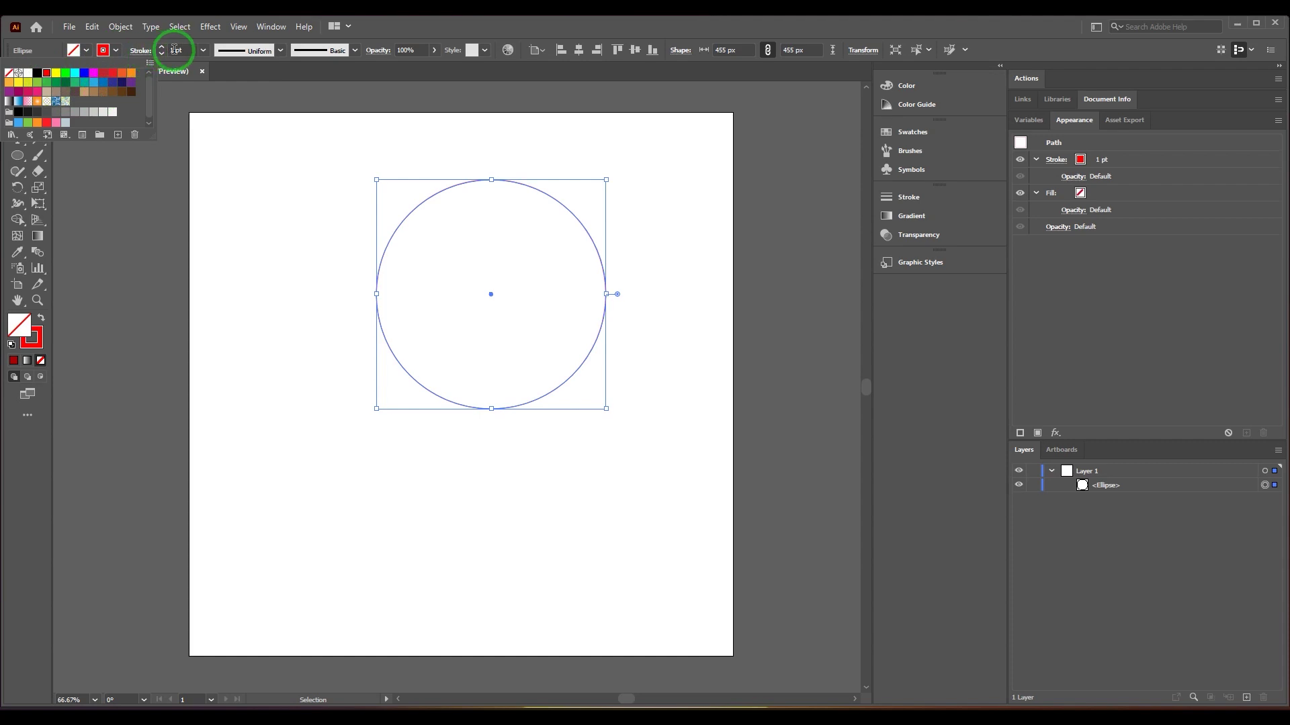
pyautogui.click(126, 59)
pyautogui.doubleClick(170, 49)
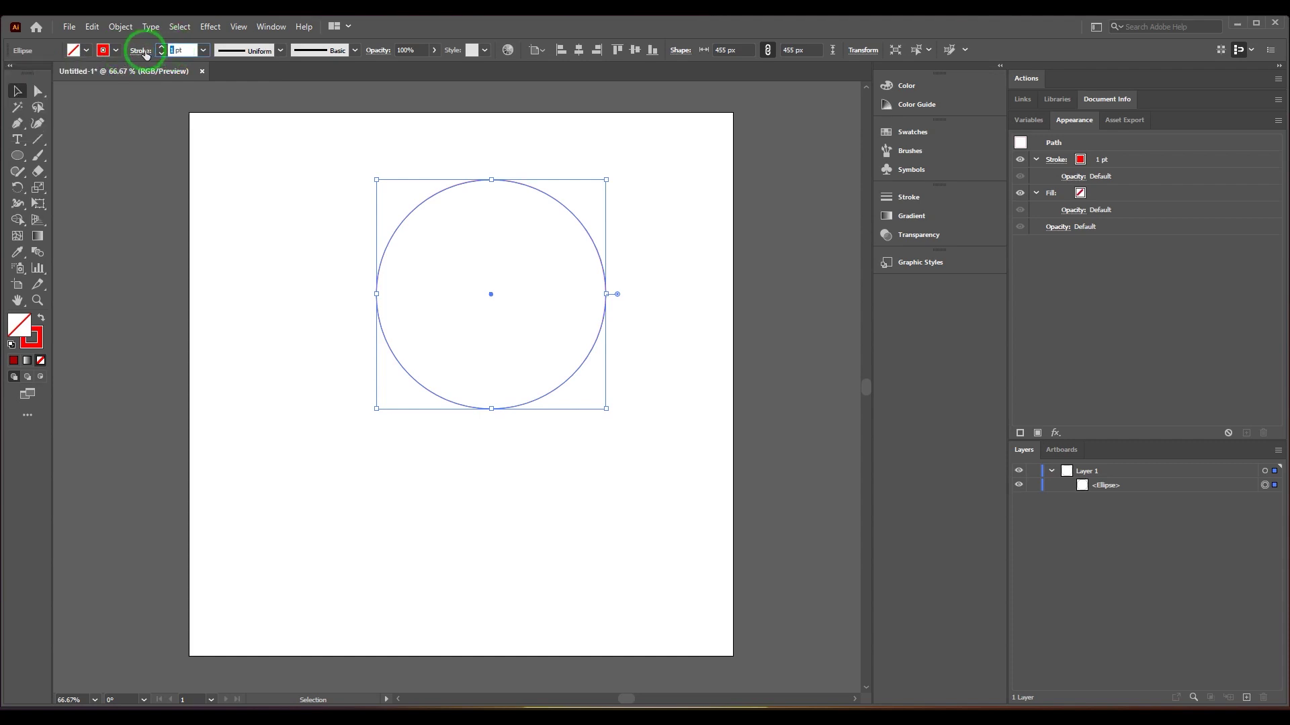
pyautogui.press('Return')
pyautogui.moveTo(417, 207); pyautogui.dragTo(401, 192)
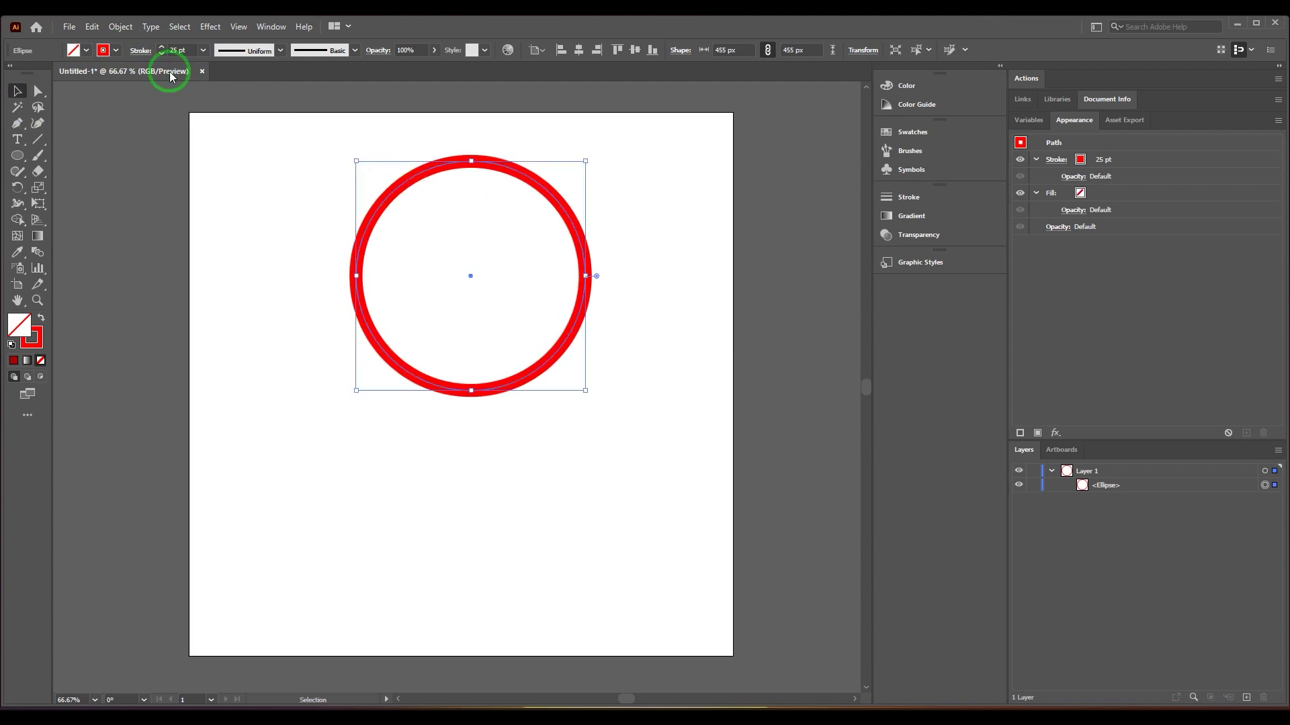
# Expand the ring's outline into a filled shape with Object > Expand
pyautogui.click(128, 28)
pyautogui.click(179, 190)
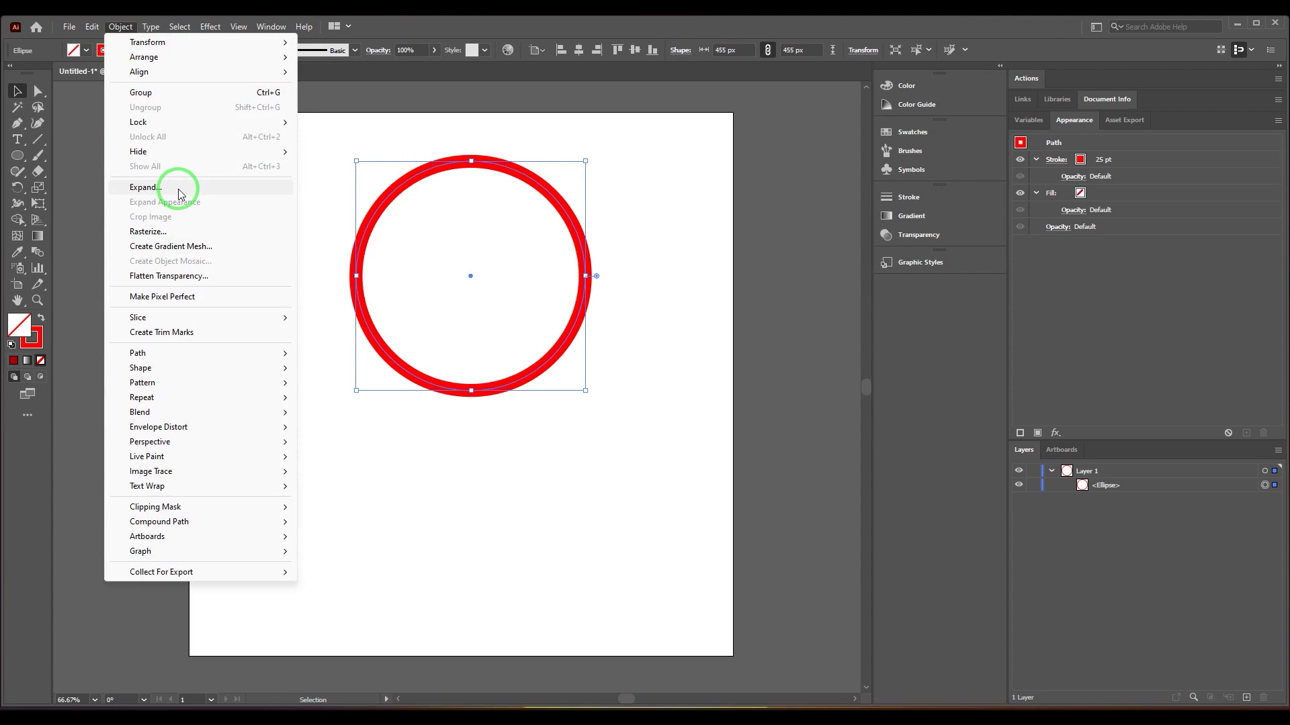
pyautogui.click(781, 381)
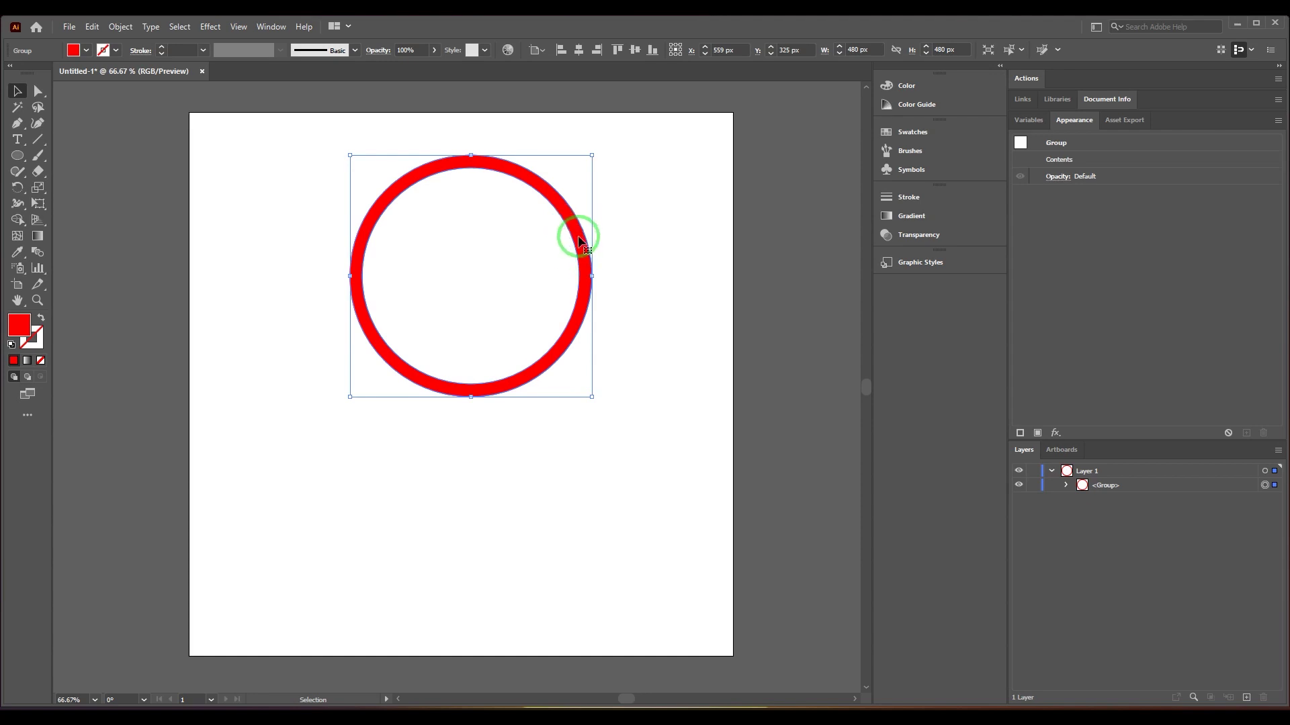
# Apply a radial repeat to the ring and reduce it to 6 copies
pyautogui.click(120, 26)
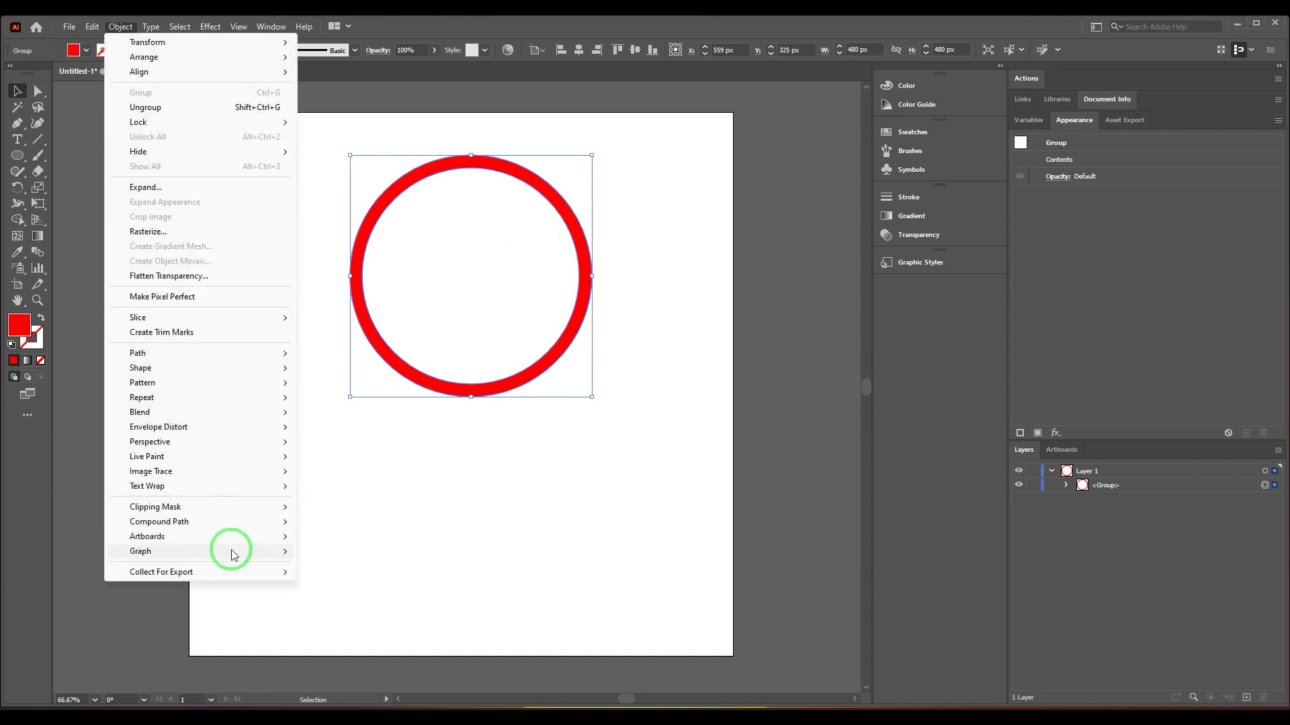
pyautogui.moveTo(254, 397)
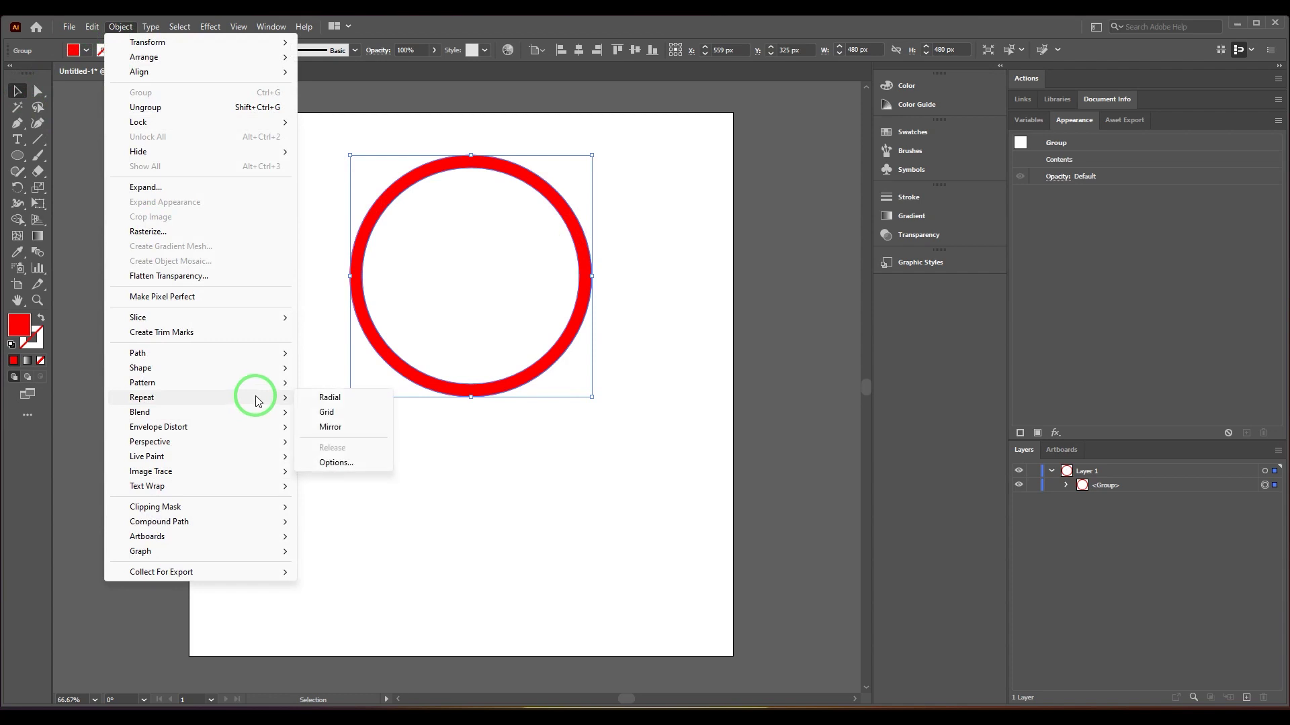
pyautogui.click(355, 405)
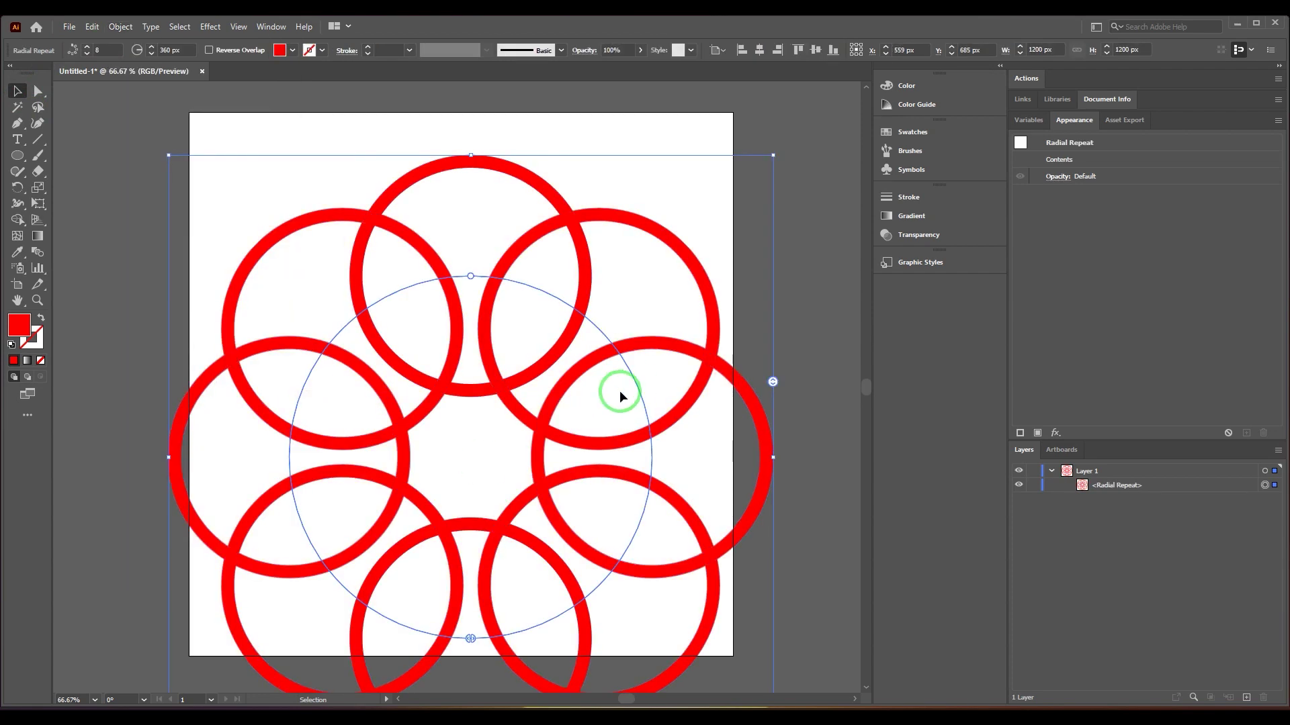
pyautogui.moveTo(774, 382)
pyautogui.mouseDown()
pyautogui.moveTo(780, 433)
pyautogui.moveTo(788, 393)
pyautogui.mouseUp()
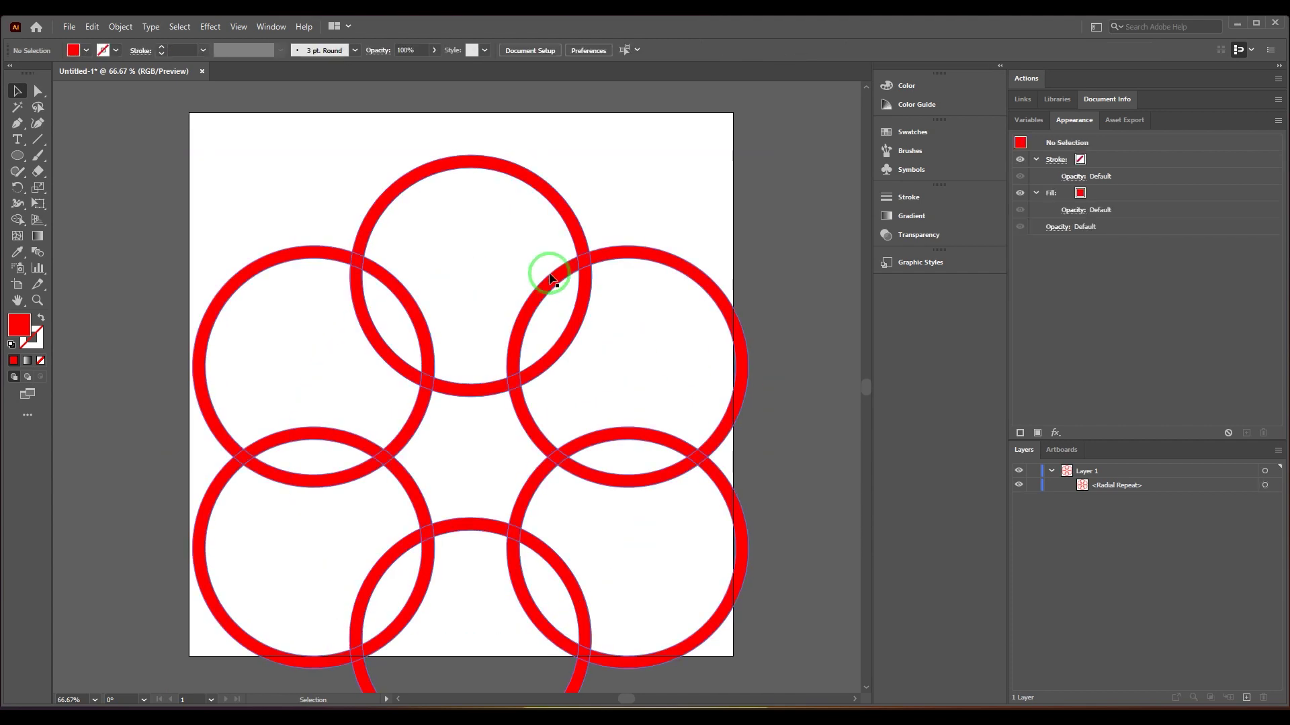
# Shrink the repeat radius, scale the arrangement down to about 848 px, and centre it
pyautogui.moveTo(469, 277); pyautogui.dragTo(466, 291)
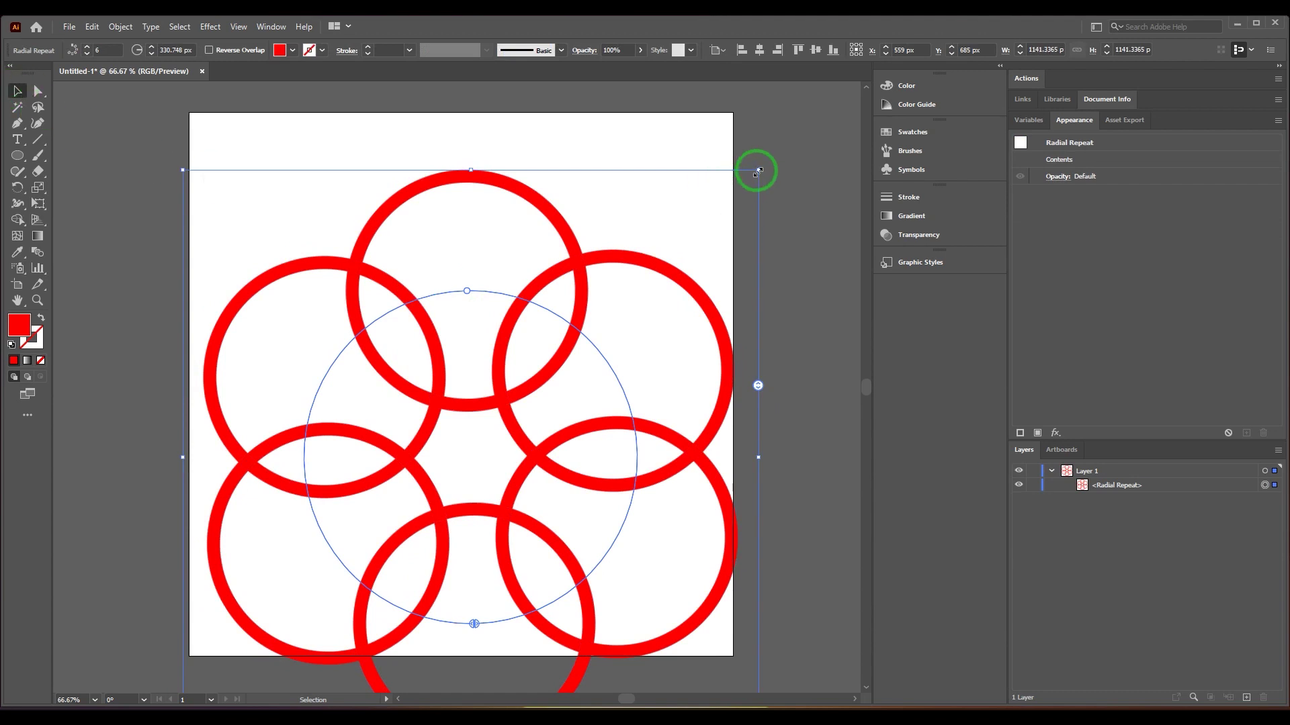
pyautogui.moveTo(755, 169); pyautogui.dragTo(595, 291)
pyautogui.moveTo(473, 390); pyautogui.dragTo(536, 239)
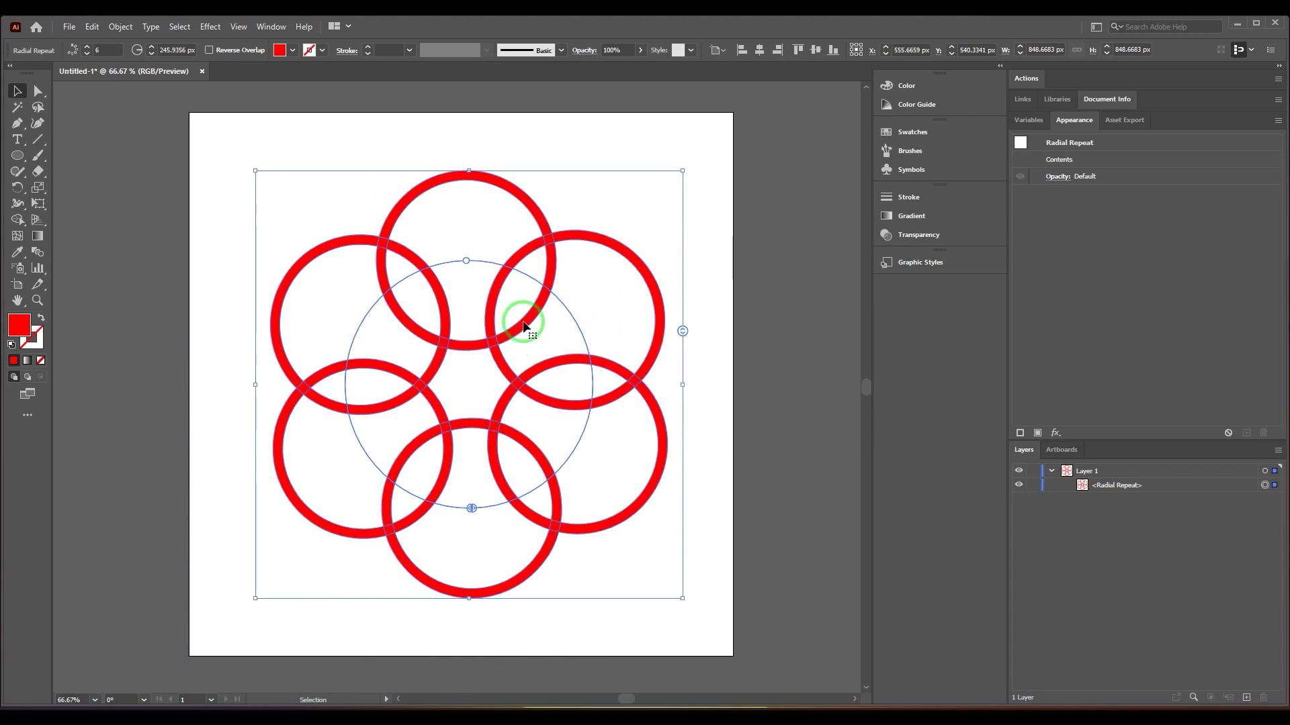
pyautogui.moveTo(524, 327); pyautogui.dragTo(517, 293)
# Expand the radial repeat into plain shapes
pyautogui.click(119, 25)
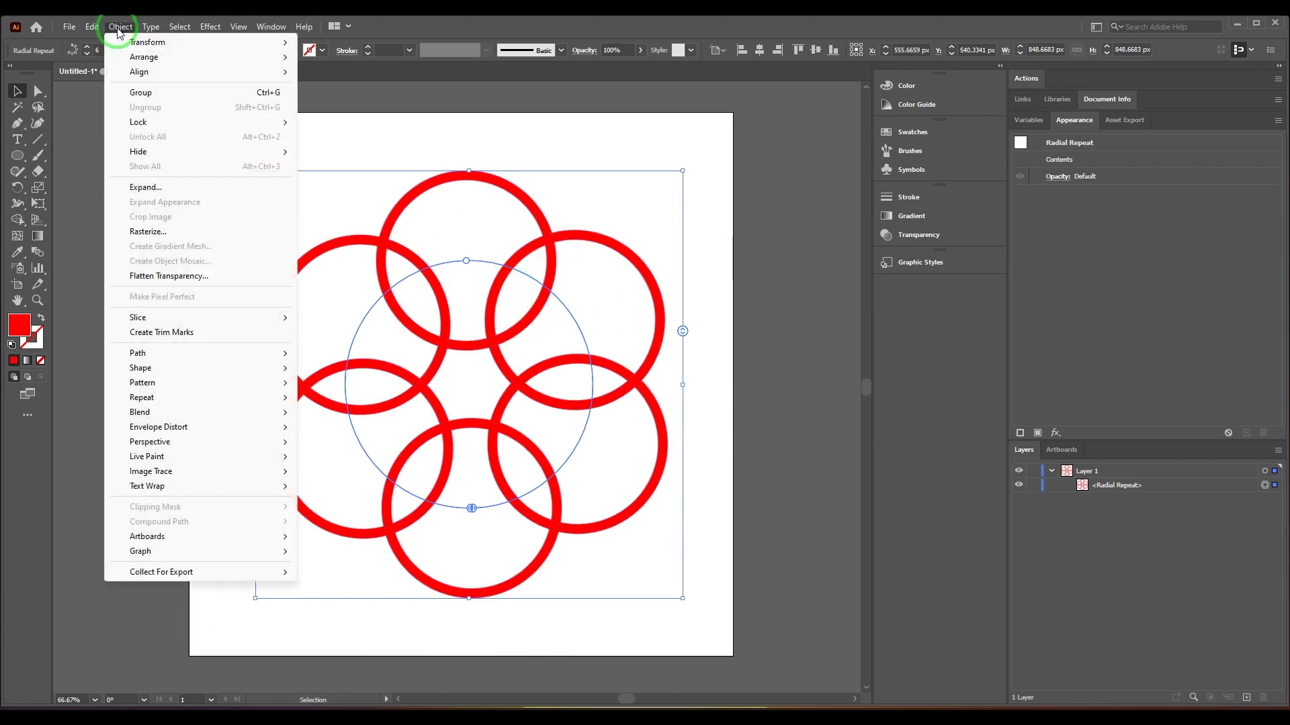
pyautogui.click(209, 191)
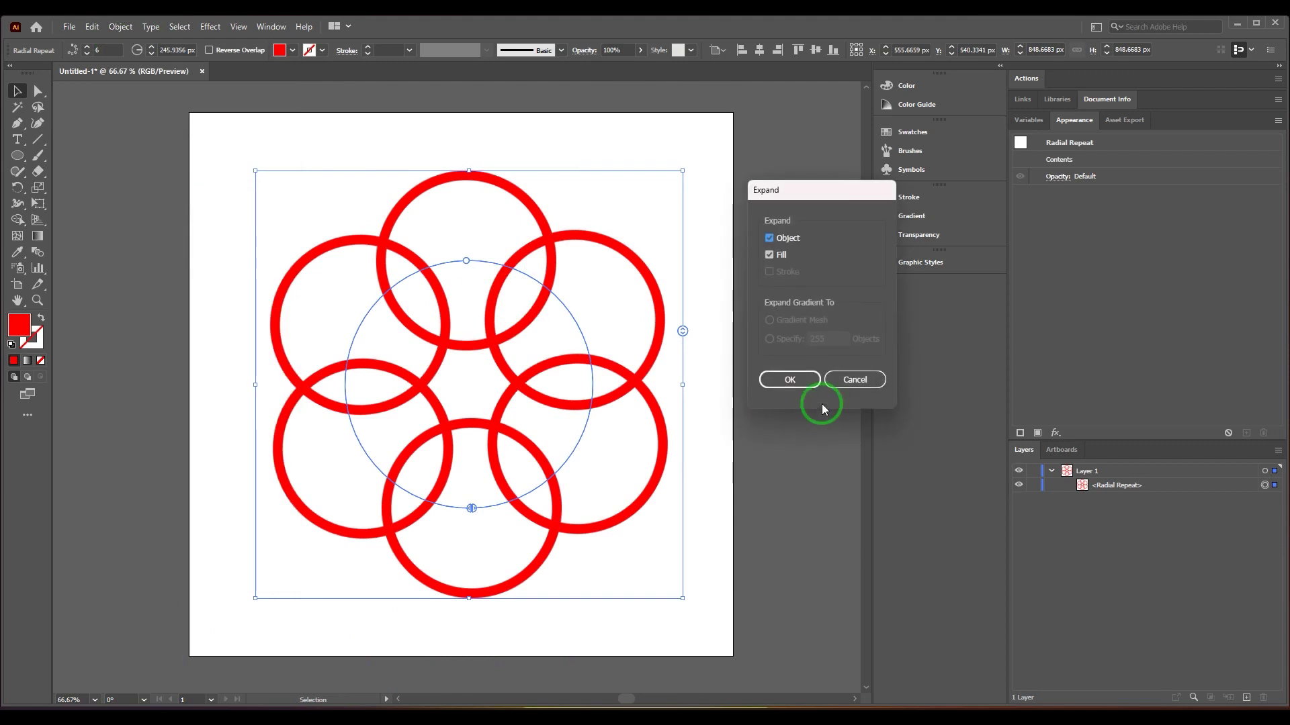
pyautogui.click(789, 380)
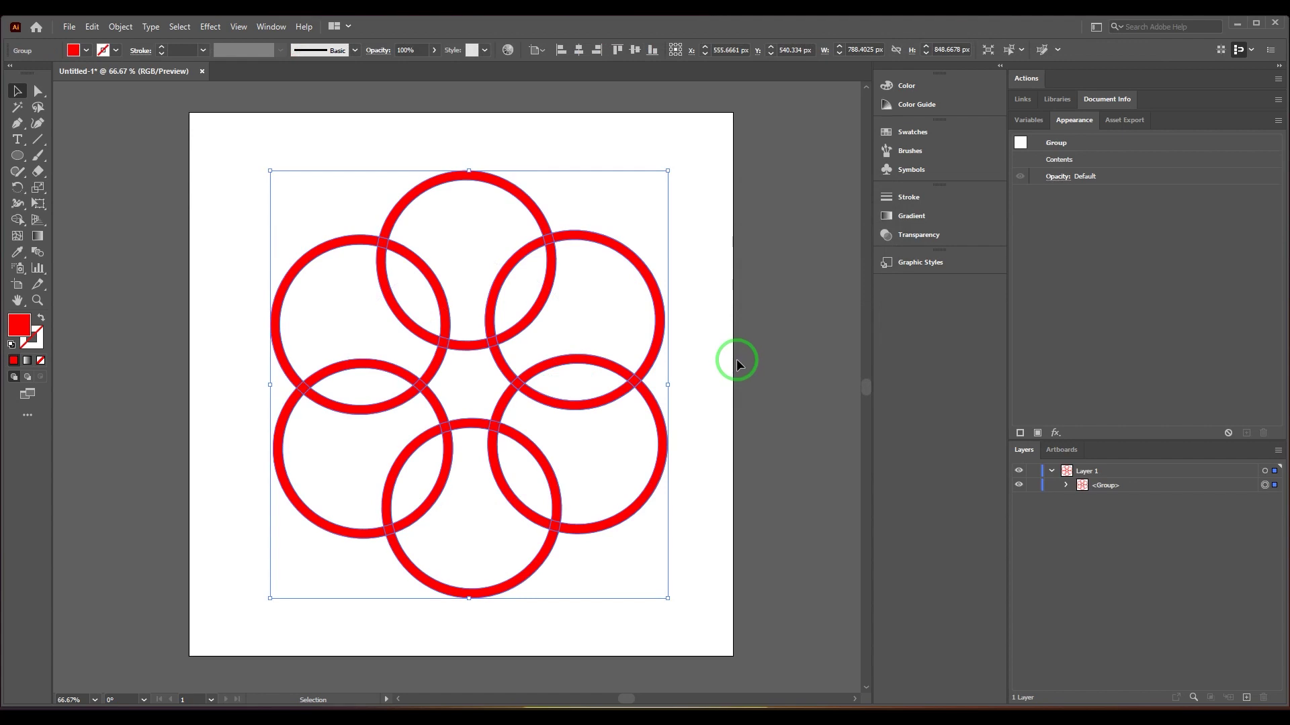
# With Shape Builder, delete the outer arcs of the top-right, top and top-left rings
pyautogui.hotkey('shift', 'm')
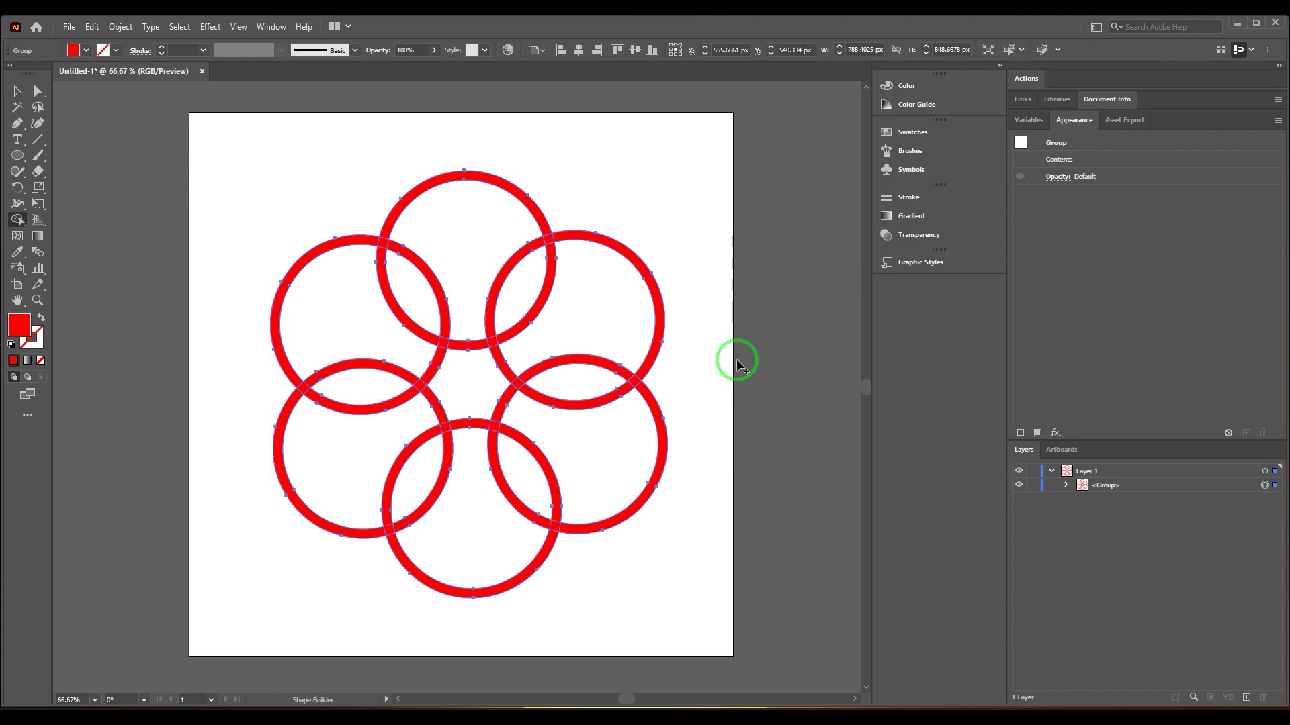
pyautogui.keyDown('alt'); pyautogui.click(658, 302); pyautogui.keyUp('alt')
pyautogui.click(522, 200)
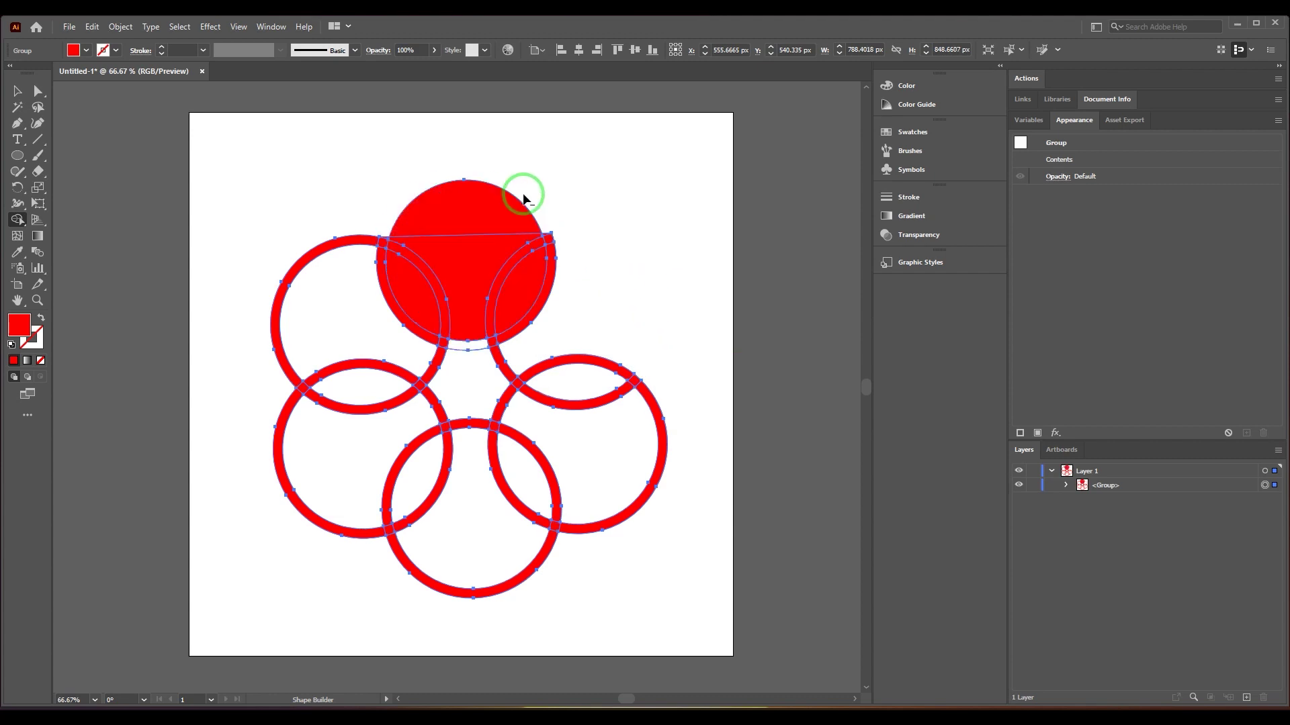
pyautogui.keyDown('alt'); pyautogui.click(522, 199); pyautogui.keyUp('alt')
pyautogui.keyDown('alt'); pyautogui.click(521, 199); pyautogui.keyUp('alt')
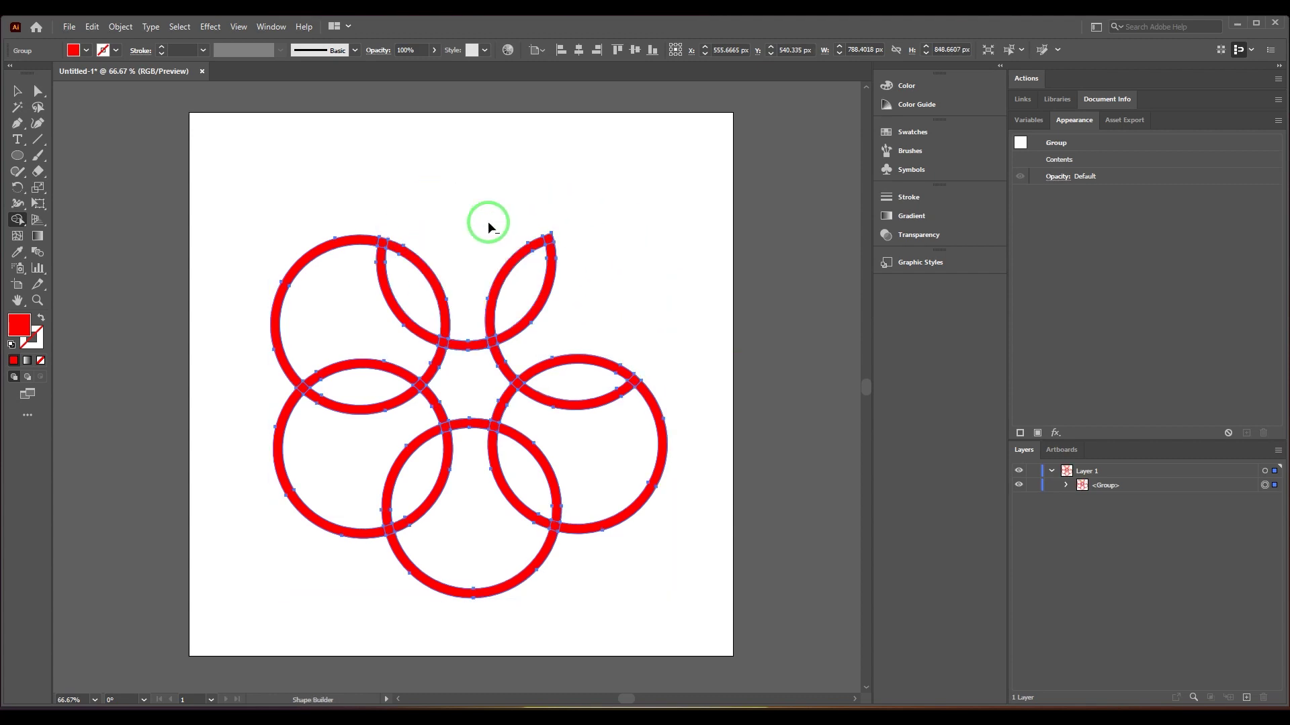
pyautogui.keyDown('alt'); pyautogui.click(324, 259); pyautogui.keyUp('alt')
pyautogui.keyDown('alt'); pyautogui.click(323, 250); pyautogui.keyUp('alt')
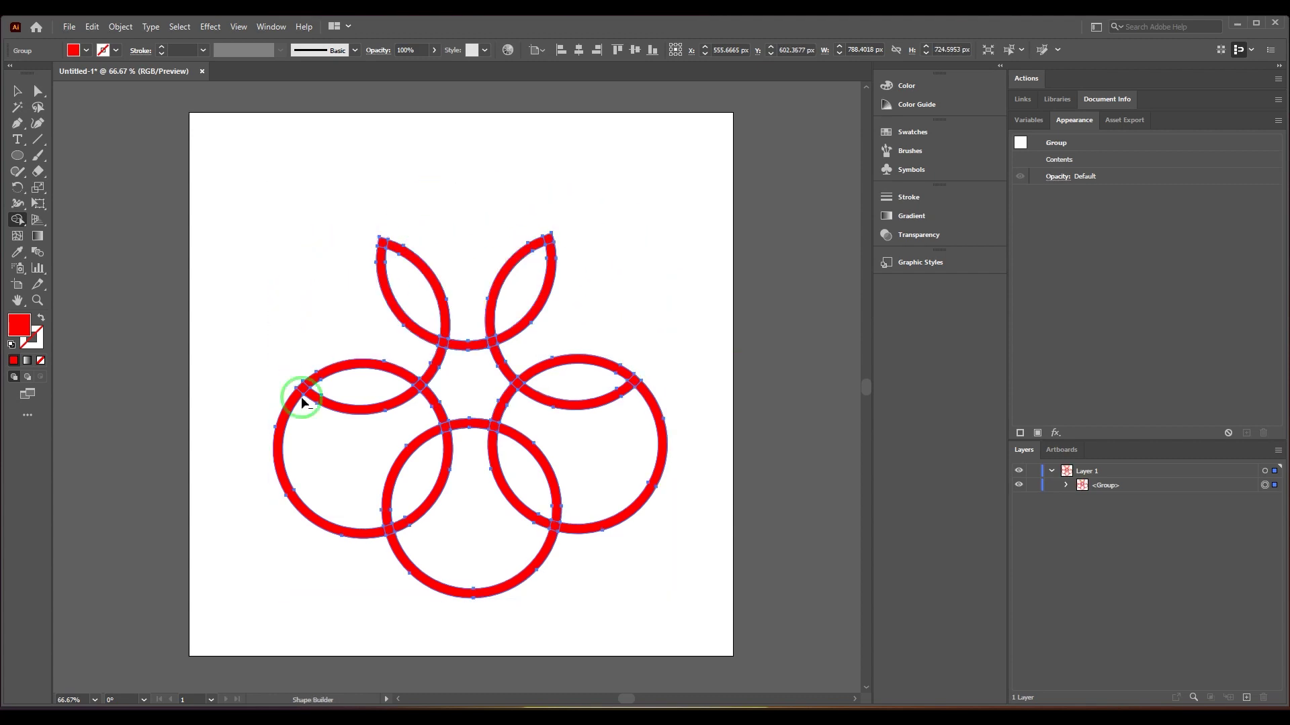
# Delete the lower outer arcs of the left, bottom and right rings, and trim the inner arcs
pyautogui.keyDown('alt'); pyautogui.click(306, 516); pyautogui.keyUp('alt')
pyautogui.keyDown('alt'); pyautogui.click(521, 578); pyautogui.keyUp('alt')
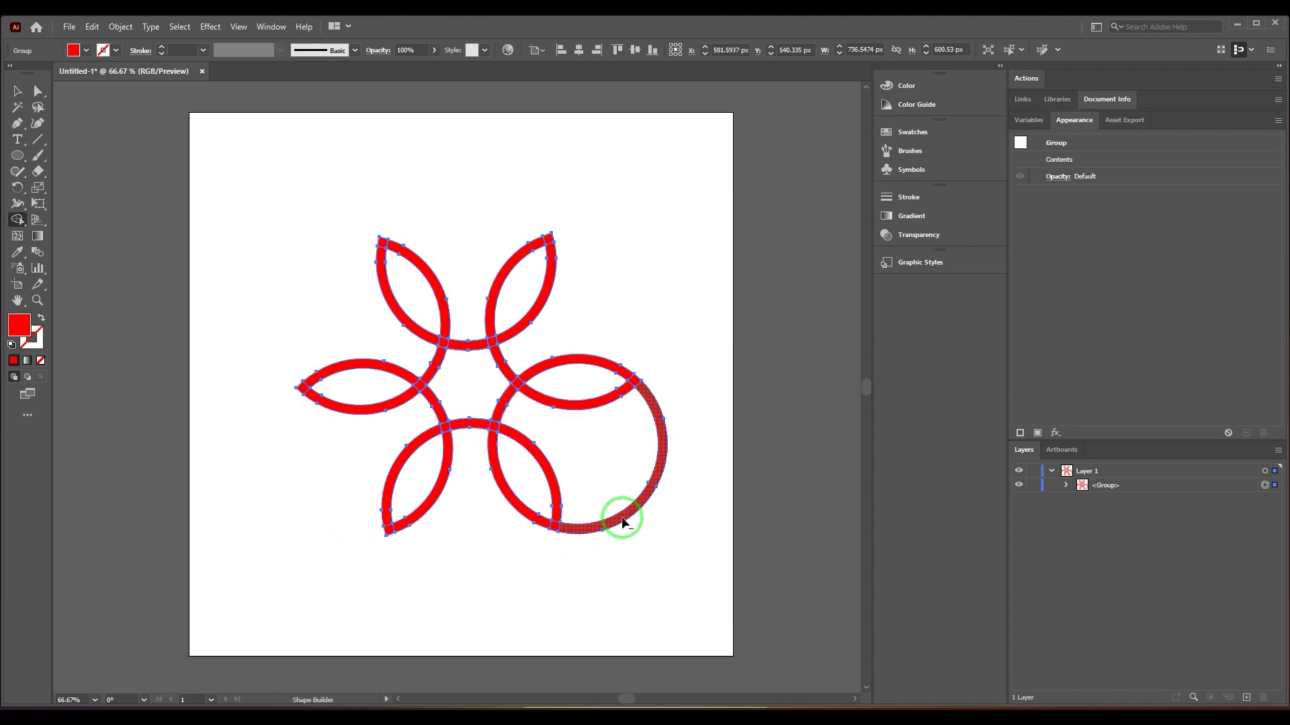
pyautogui.keyDown('alt'); pyautogui.click(622, 522); pyautogui.keyUp('alt')
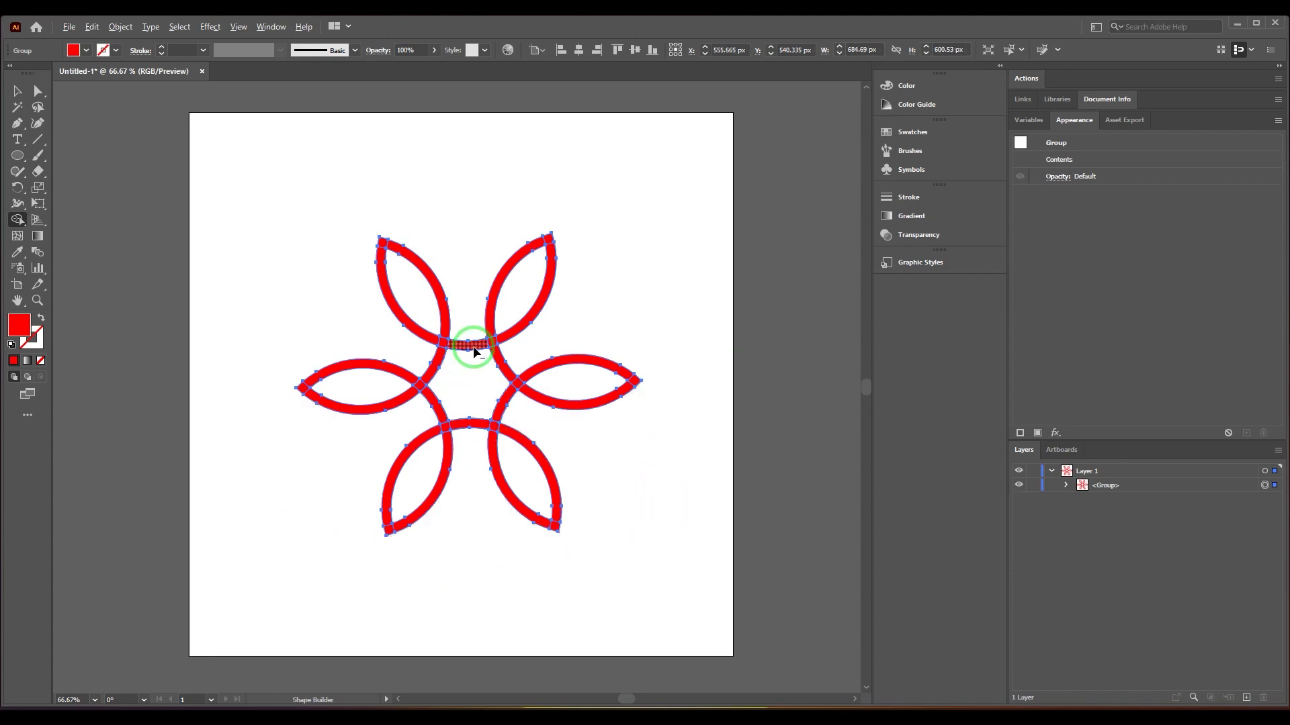
pyautogui.keyDown('alt'); pyautogui.click(435, 404); pyautogui.keyUp('alt')
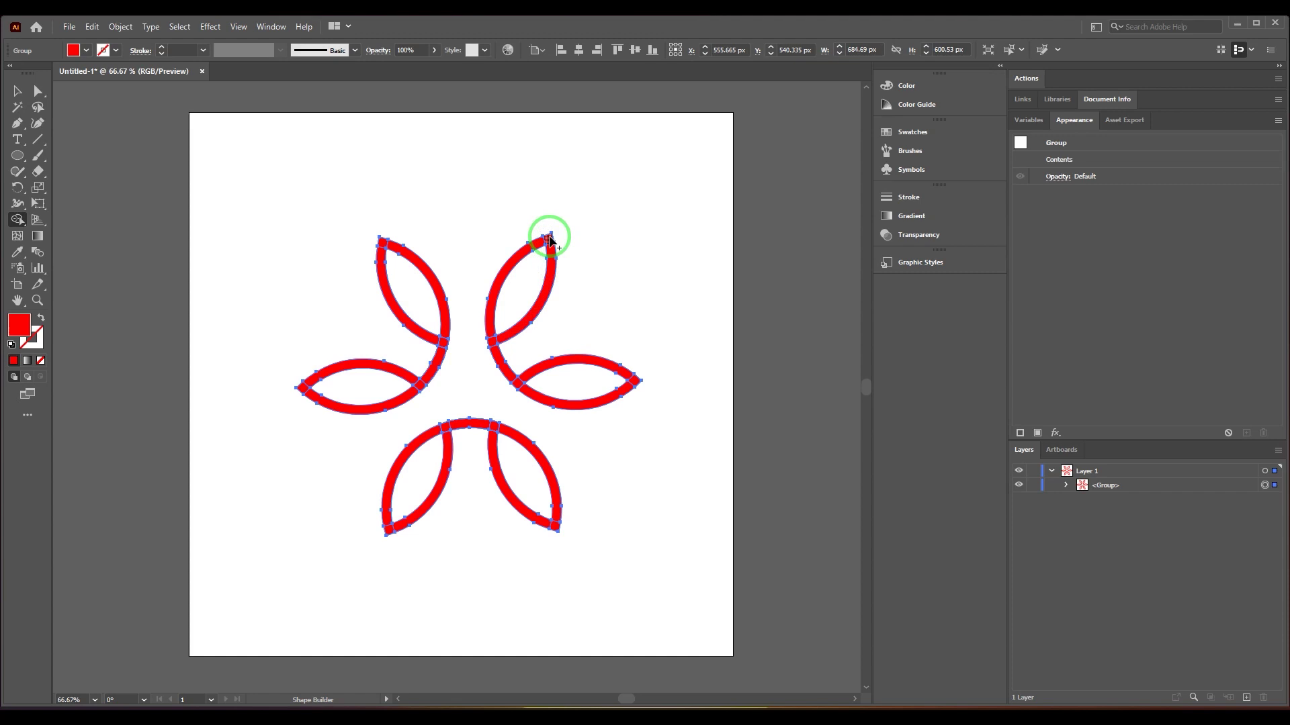
pyautogui.moveTo(549, 239)
pyautogui.mouseDown()
pyautogui.moveTo(497, 297)
pyautogui.moveTo(492, 343)
pyautogui.moveTo(538, 394)
pyautogui.moveTo(589, 406)
pyautogui.moveTo(635, 378)
pyautogui.mouseUp()
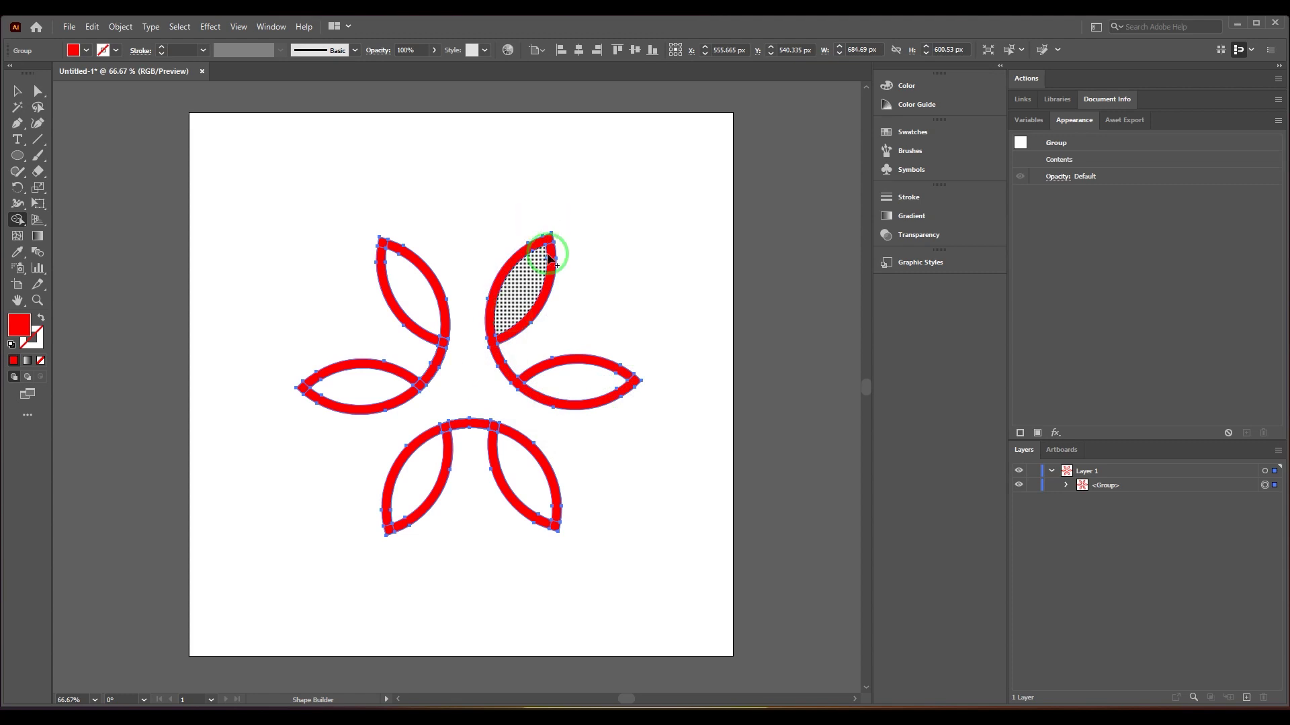
# Zoom in on the petals and merge arc pieces with the Shape Builder
pyautogui.press('z')
pyautogui.moveTo(471, 291); pyautogui.dragTo(627, 428)
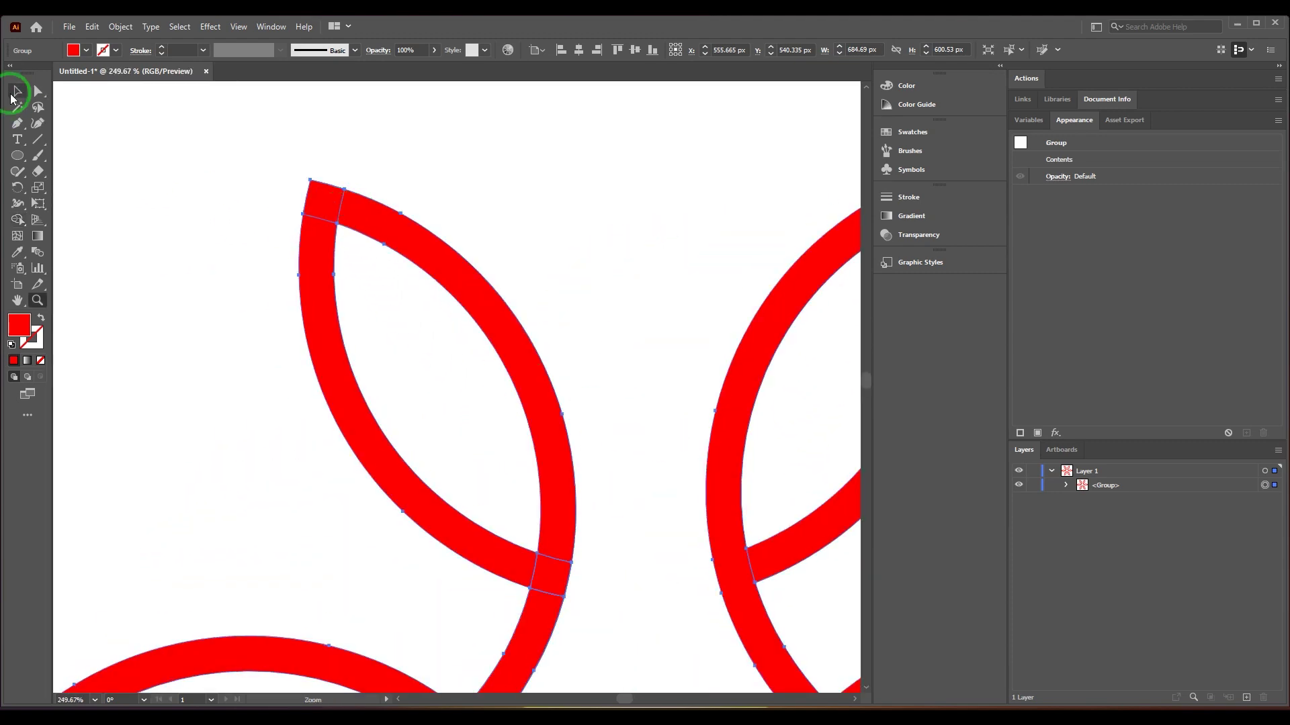
pyautogui.click(16, 93)
pyautogui.scroll(-2, 397, 326)
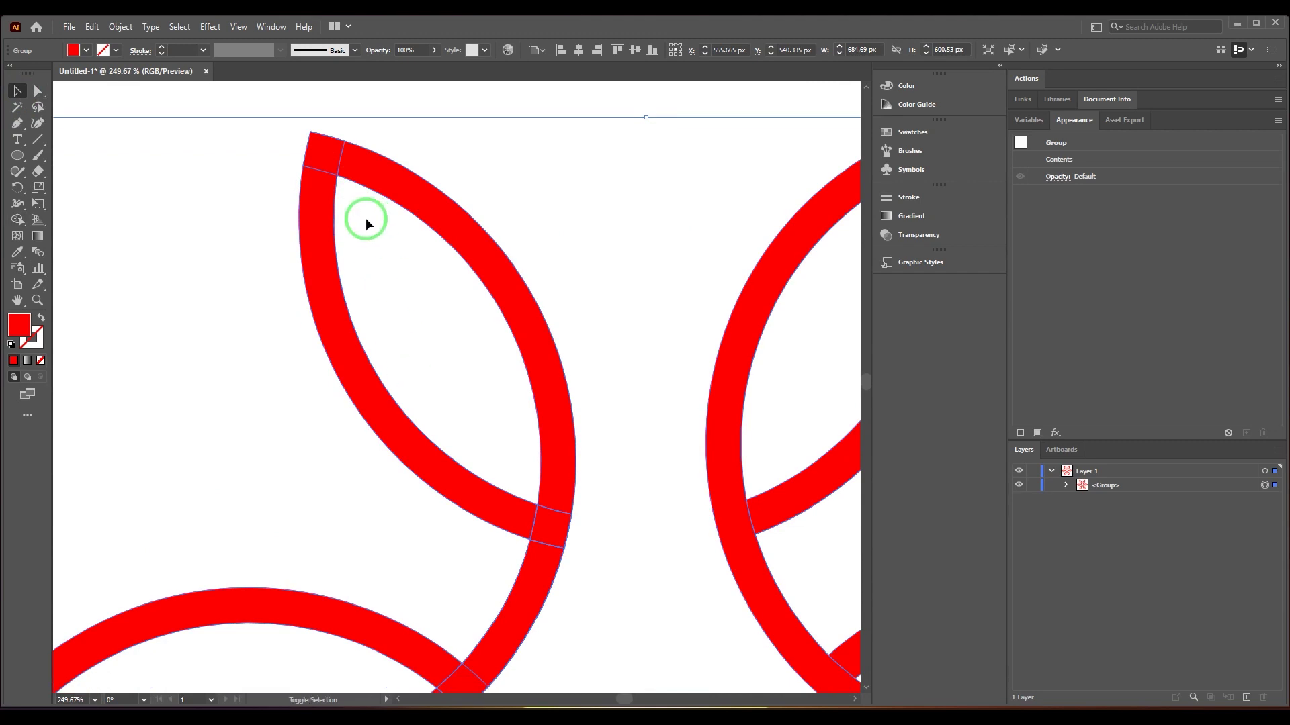
pyautogui.hotkey('shift', 'm')
pyautogui.scroll(-6, 517, 302)
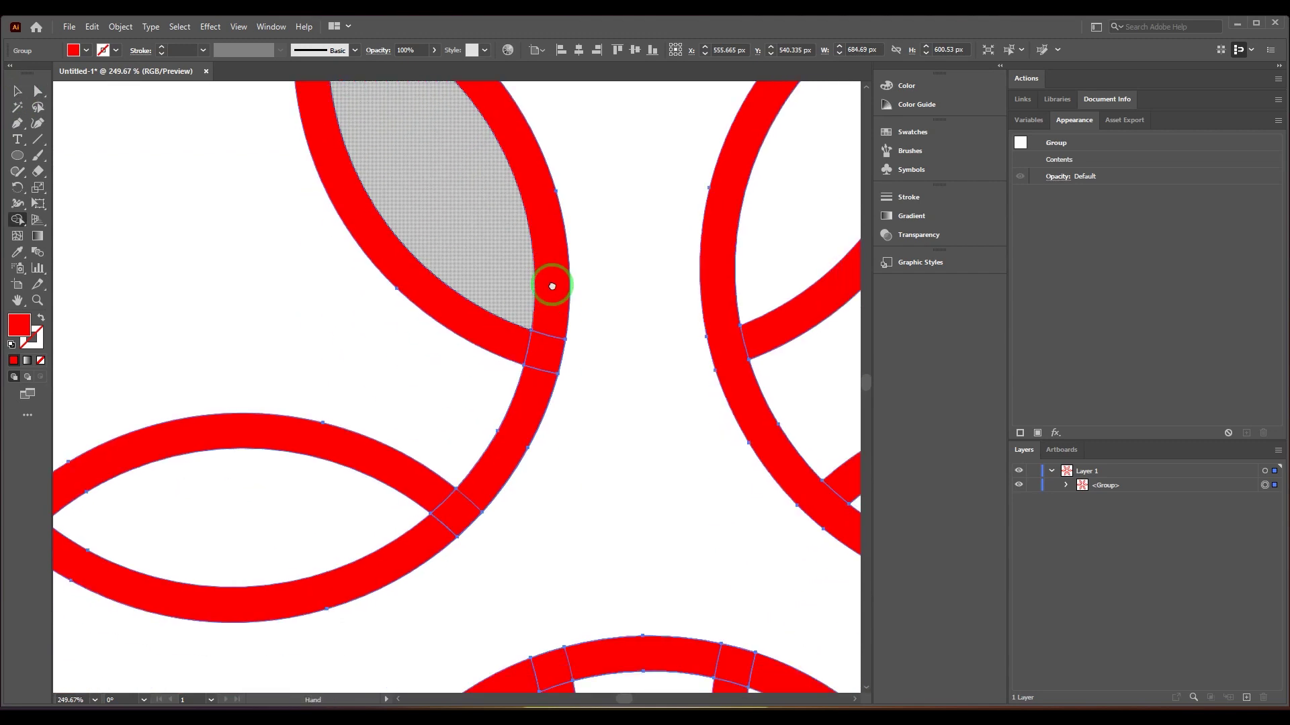
pyautogui.moveTo(546, 302)
pyautogui.mouseDown()
pyautogui.moveTo(541, 345)
pyautogui.moveTo(435, 532)
pyautogui.moveTo(682, 466)
pyautogui.mouseUp()
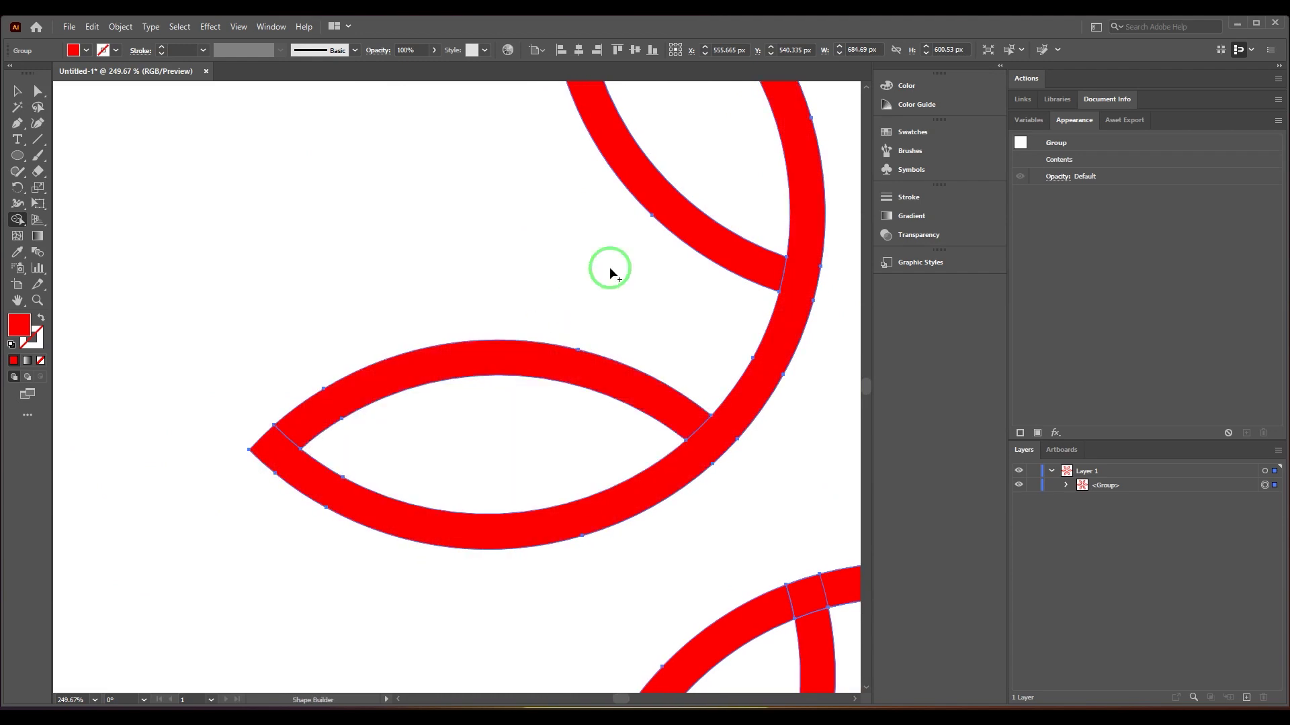
# Merge the bottom petal pair's arc pieces into one continuous strip, then zoom out to the whole flower
pyautogui.moveTo(757, 345); pyautogui.dragTo(220, 433)
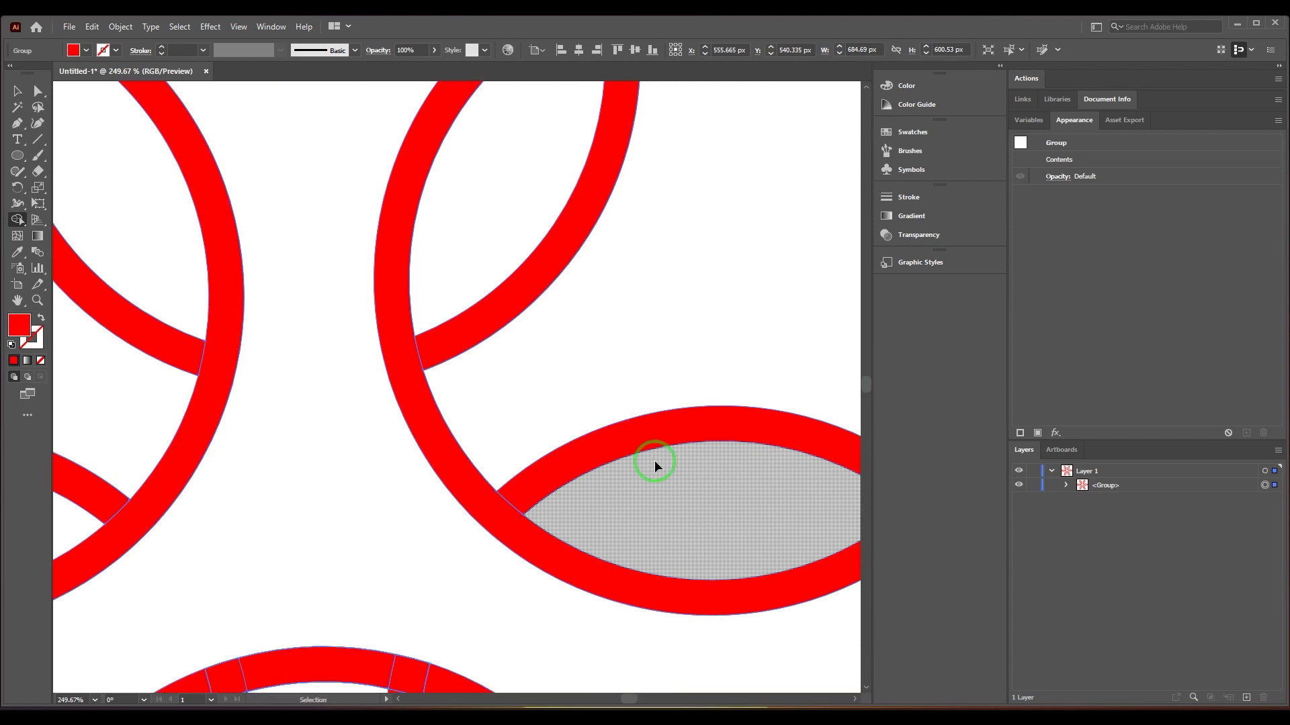
pyautogui.hotkey('ctrl', '-')
pyautogui.hotkey('ctrl', '-')
pyautogui.scroll(-5, 639, 351)
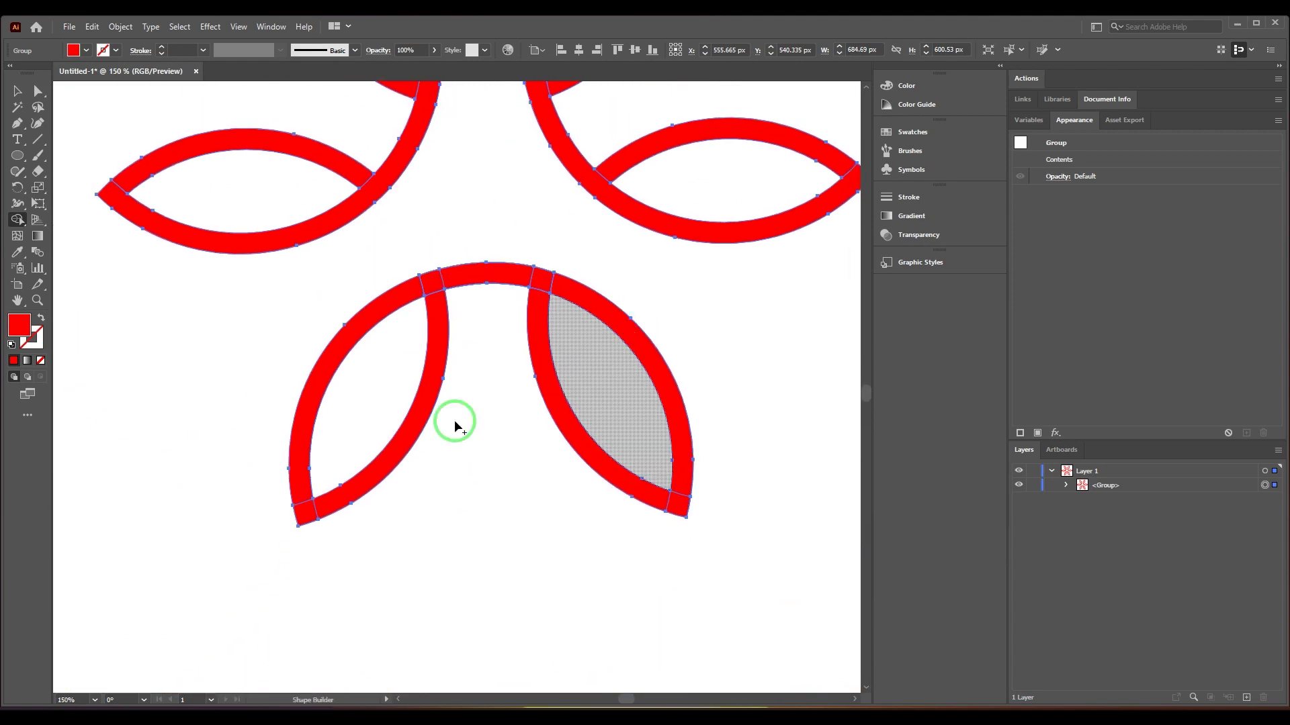
pyautogui.moveTo(304, 509)
pyautogui.mouseDown()
pyautogui.moveTo(299, 439)
pyautogui.moveTo(352, 335)
pyautogui.moveTo(427, 293)
pyautogui.moveTo(515, 280)
pyautogui.moveTo(632, 342)
pyautogui.moveTo(665, 395)
pyautogui.moveTo(680, 498)
pyautogui.mouseUp()
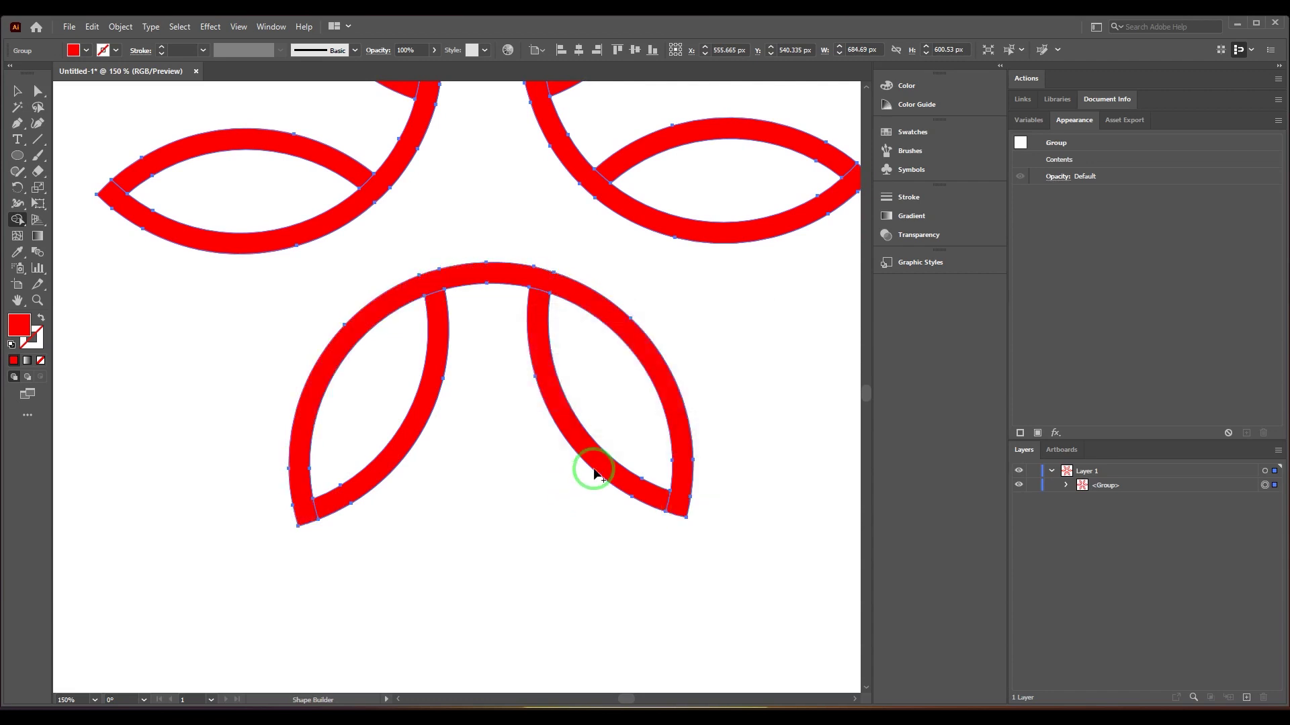
pyautogui.scroll(5, 504, 498)
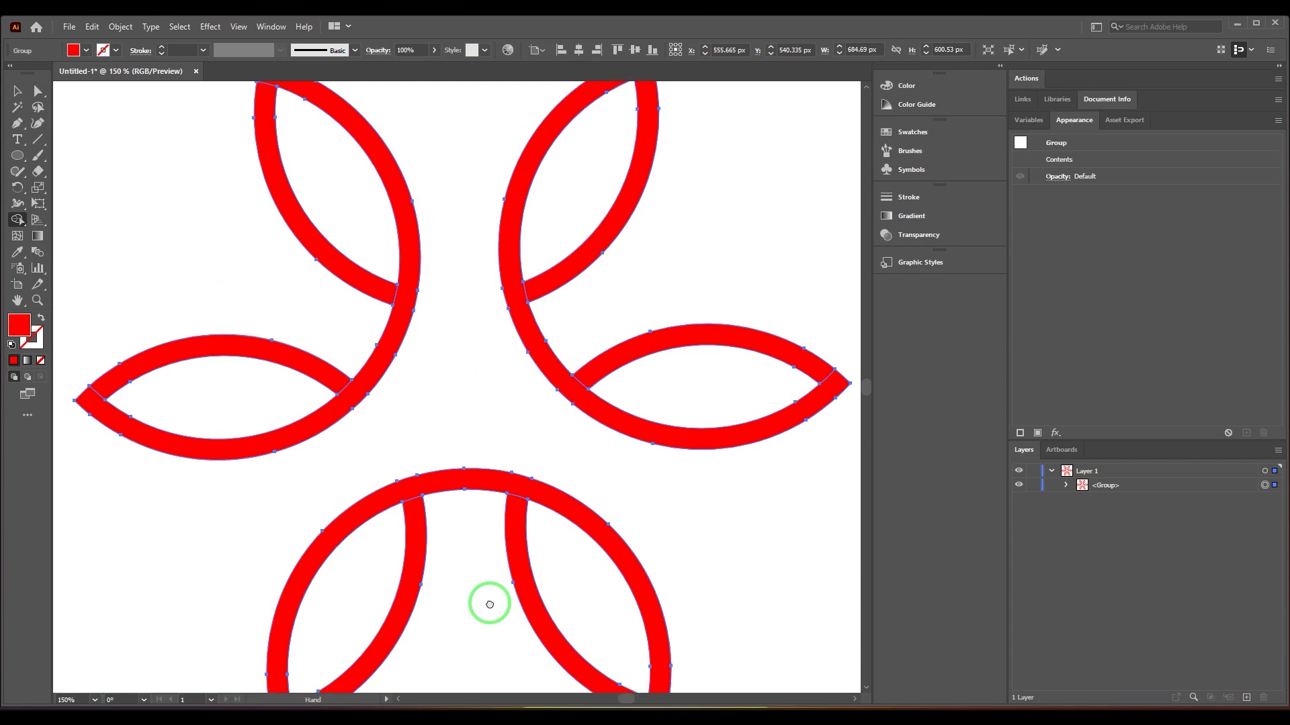
pyautogui.press('ctrl')
pyautogui.hotkey('ctrl', '-')
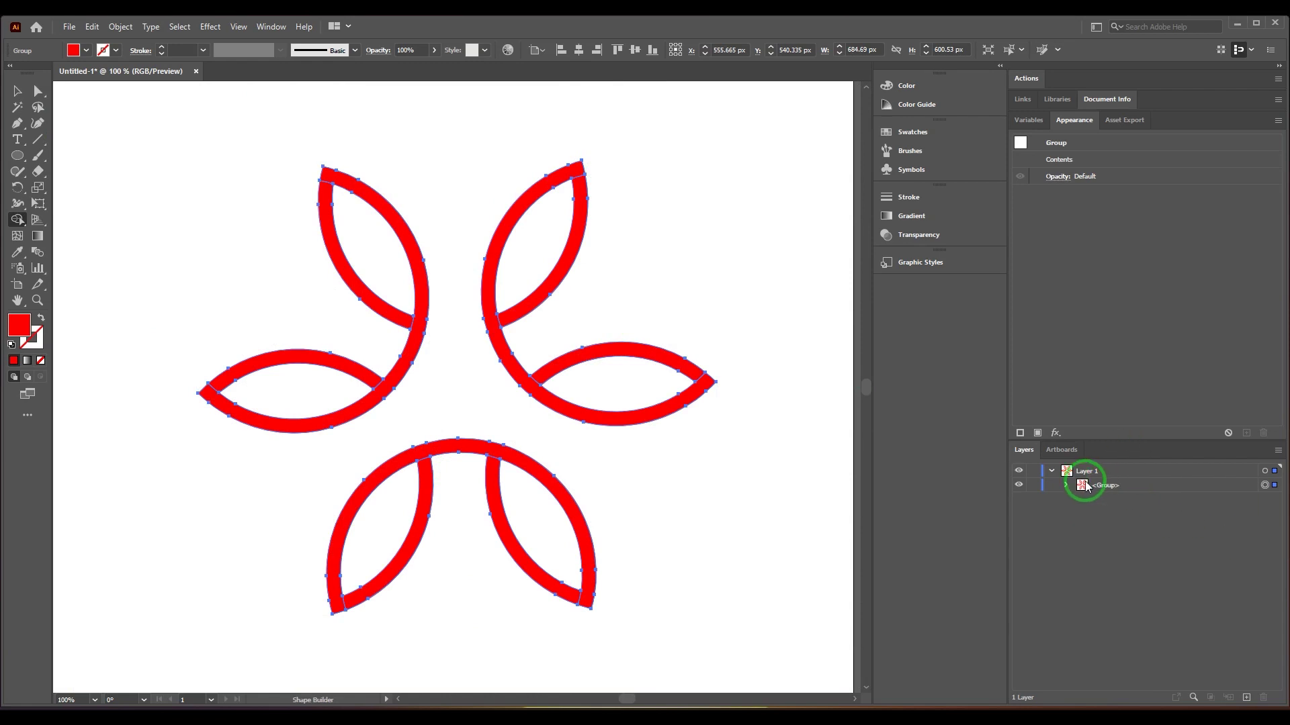
# Ungroup the flower group and its five sub-groups into separate paths in Layer 1
pyautogui.click(1112, 485)
pyautogui.click(119, 26)
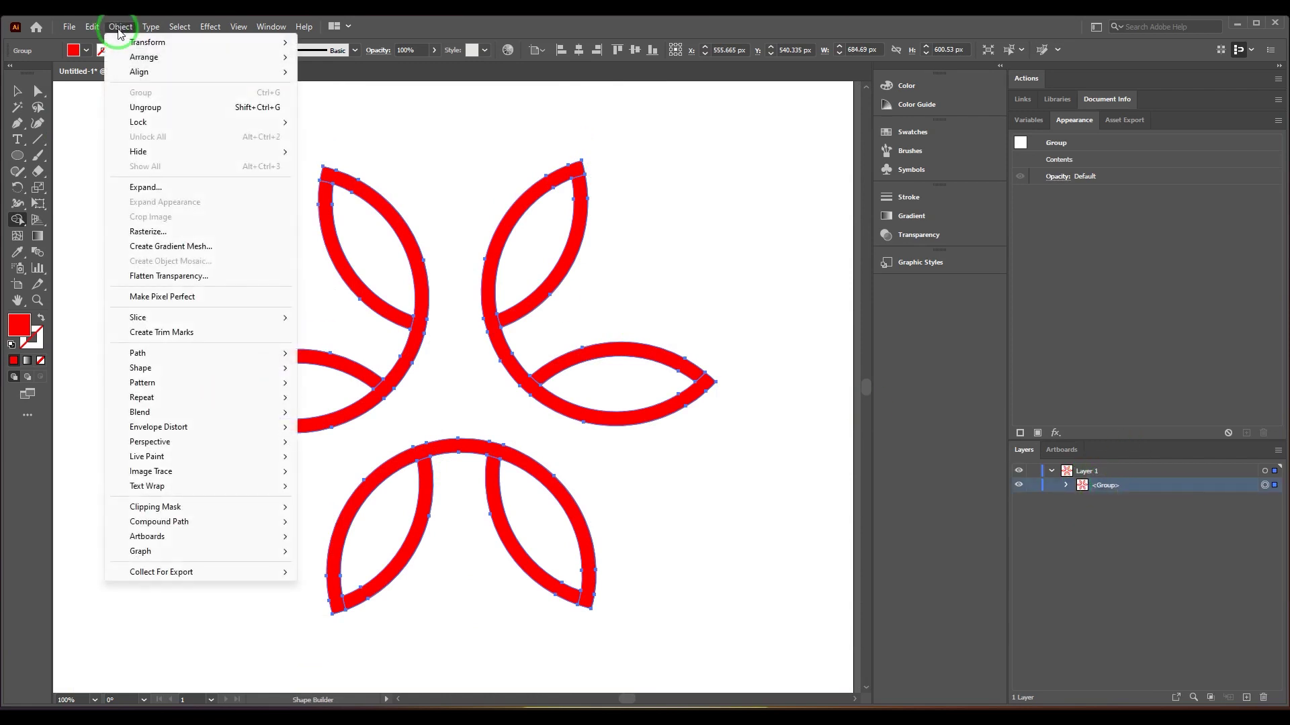
pyautogui.click(171, 109)
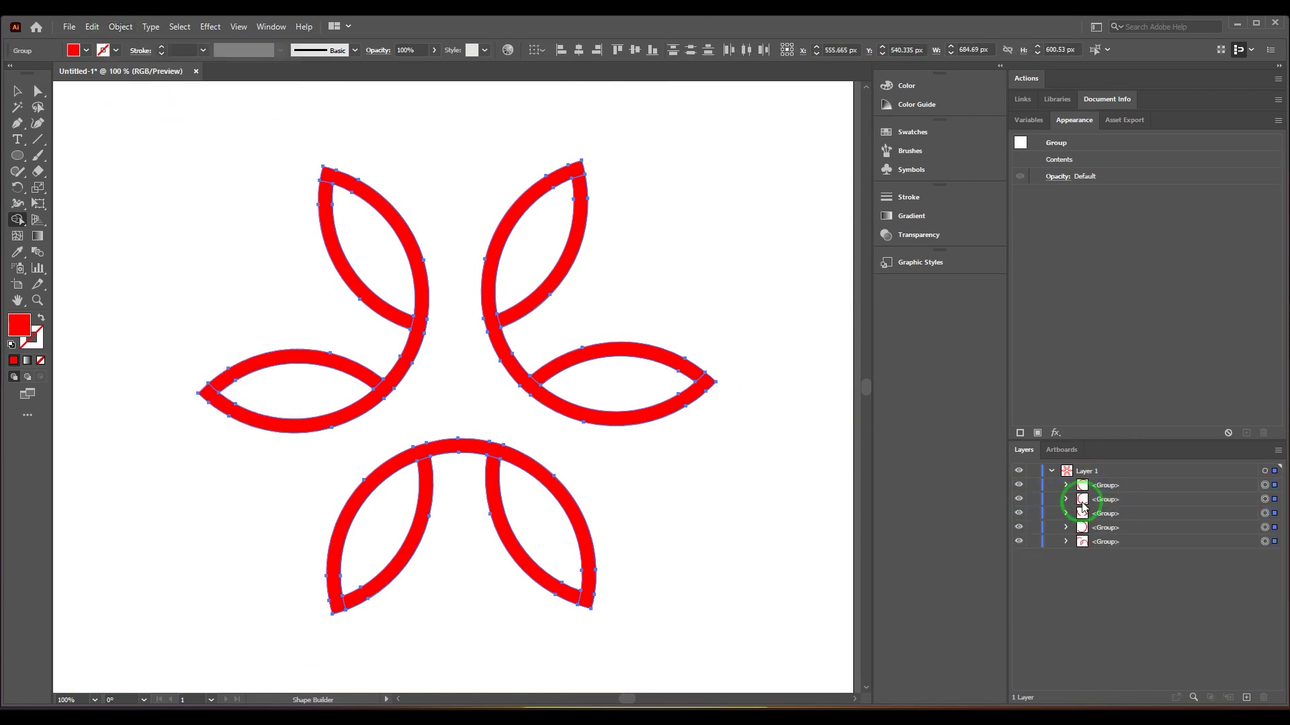
pyautogui.keyDown('shift'); pyautogui.click(1116, 550); pyautogui.keyUp('shift')
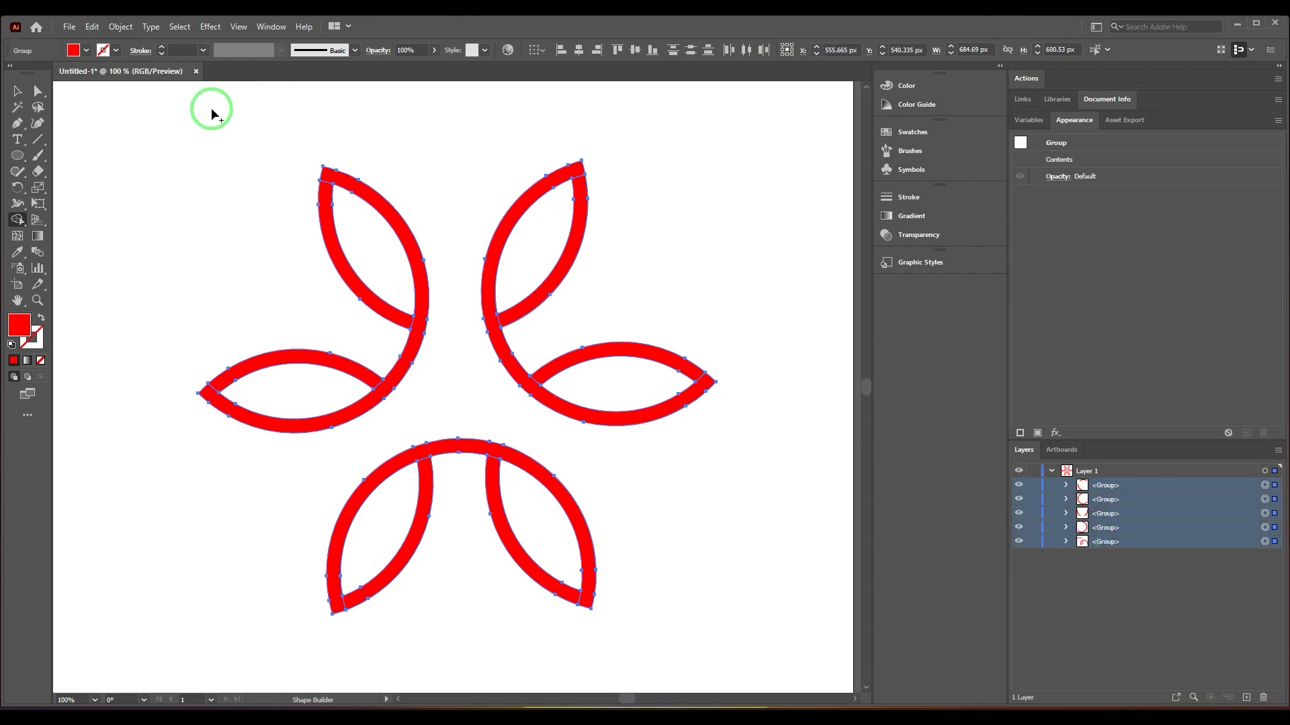
pyautogui.click(121, 26)
pyautogui.click(171, 109)
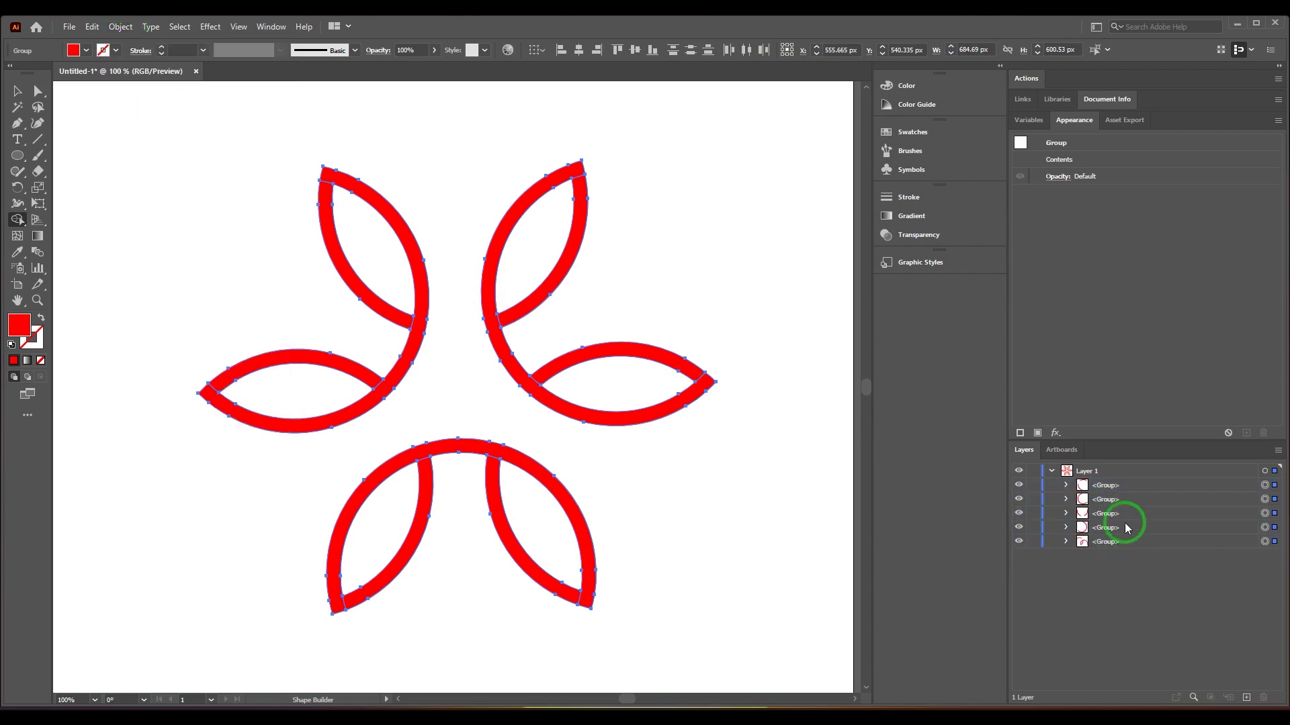
pyautogui.click(1118, 484)
pyautogui.keyDown('shift'); pyautogui.click(1127, 546); pyautogui.keyUp('shift')
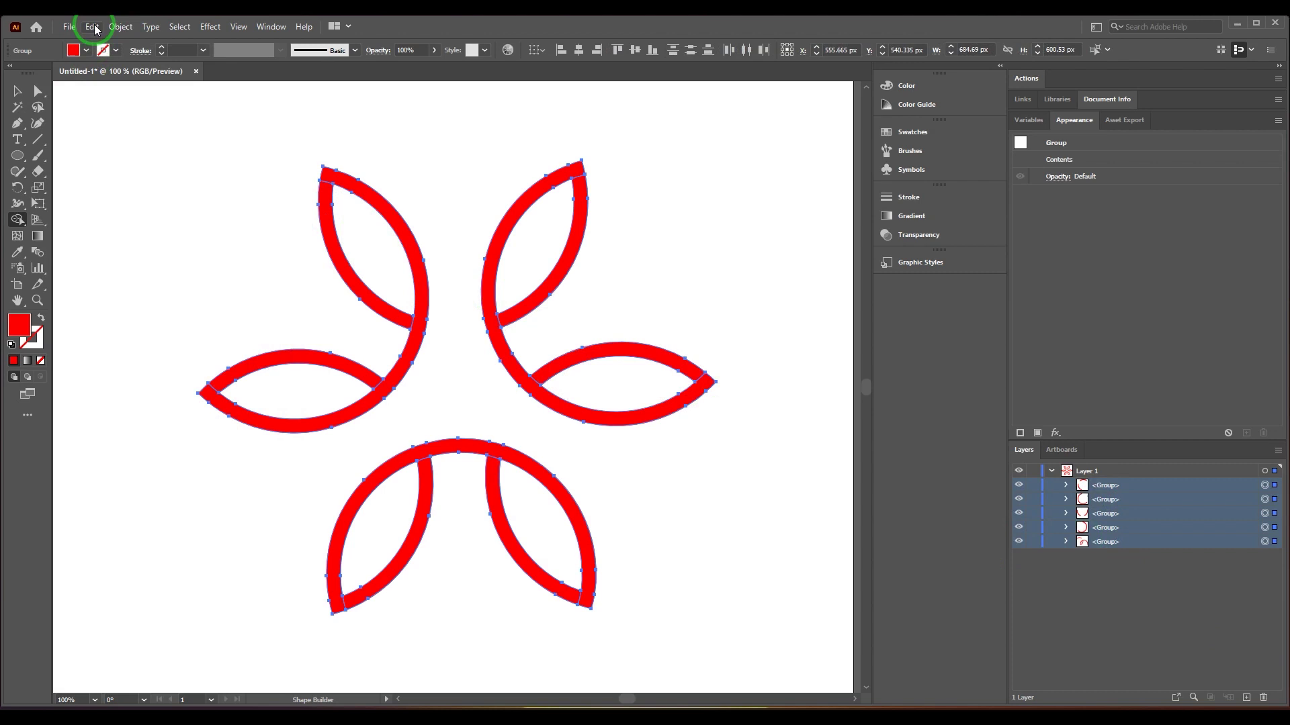
pyautogui.click(120, 26)
pyautogui.click(172, 110)
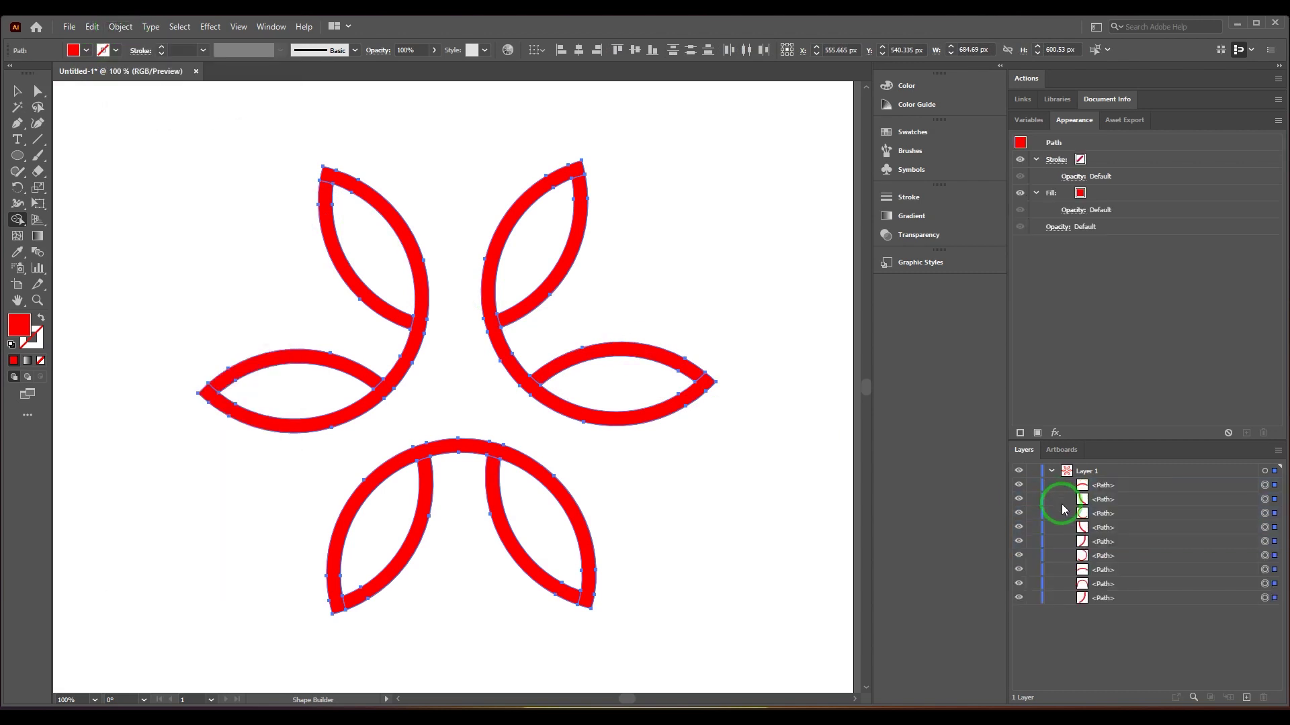
# Test-move three arcs to confirm they're separate, undo each, then select the upper-left outer arc
pyautogui.click(16, 91)
pyautogui.click(598, 328)
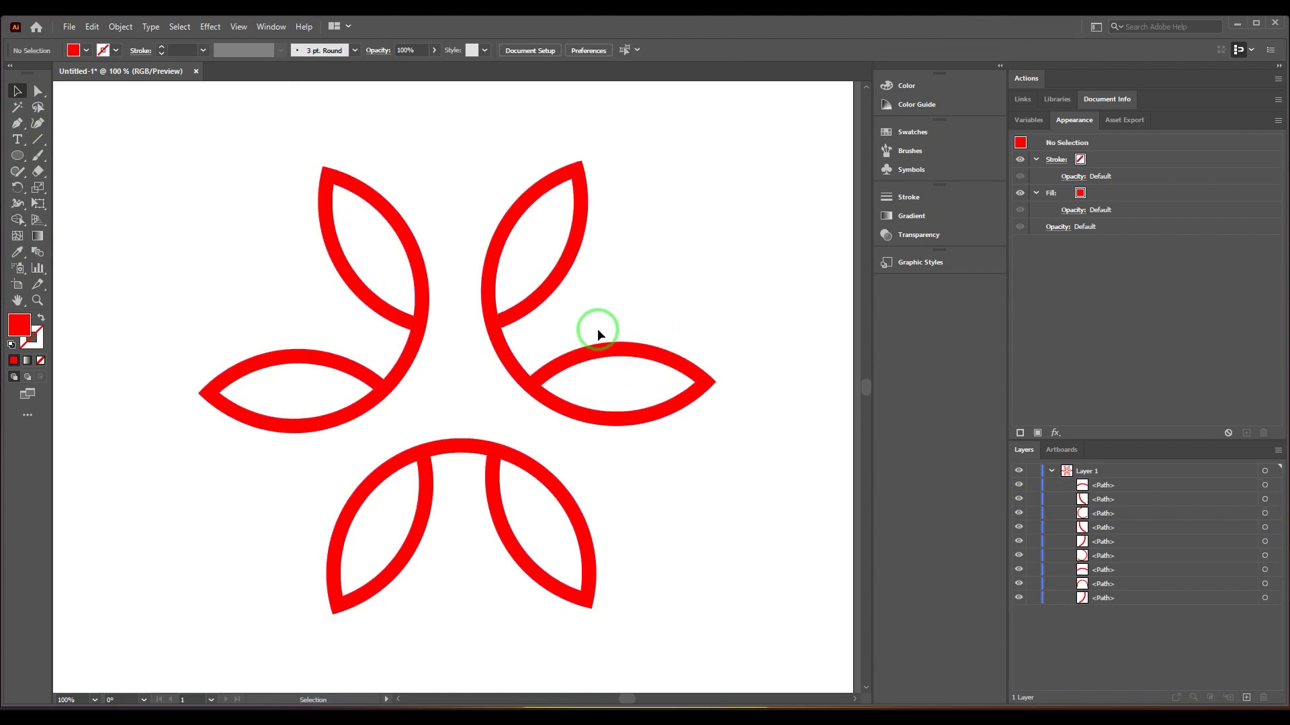
pyautogui.moveTo(598, 329); pyautogui.dragTo(510, 393)
pyautogui.hotkey('ctrl', 'z')
pyautogui.moveTo(416, 365); pyautogui.dragTo(433, 389)
pyautogui.hotkey('ctrl', 'z')
pyautogui.moveTo(469, 455); pyautogui.dragTo(504, 363)
pyautogui.hotkey('ctrl', 'z')
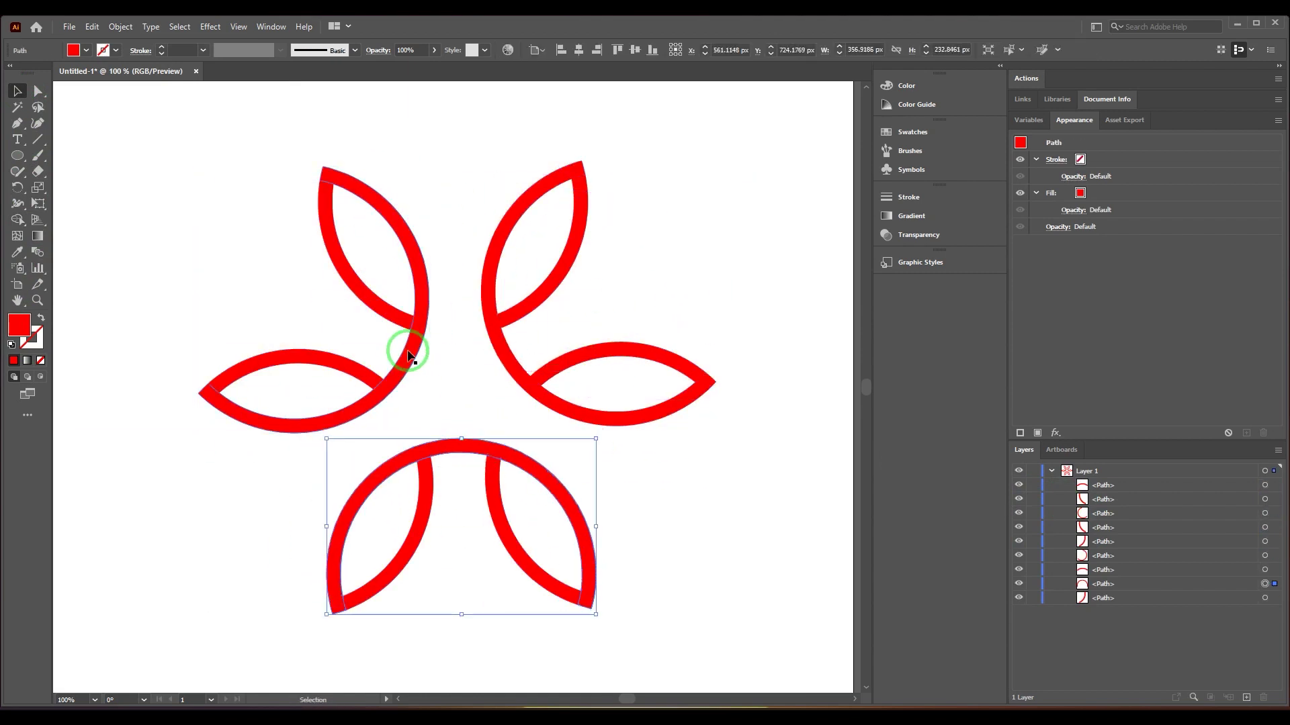
pyautogui.click(410, 355)
# Add the bottom and right outer arcs to the selection and Offset Path all three by 7 px
pyautogui.keyDown('shift'); pyautogui.click(489, 442); pyautogui.keyUp('shift')
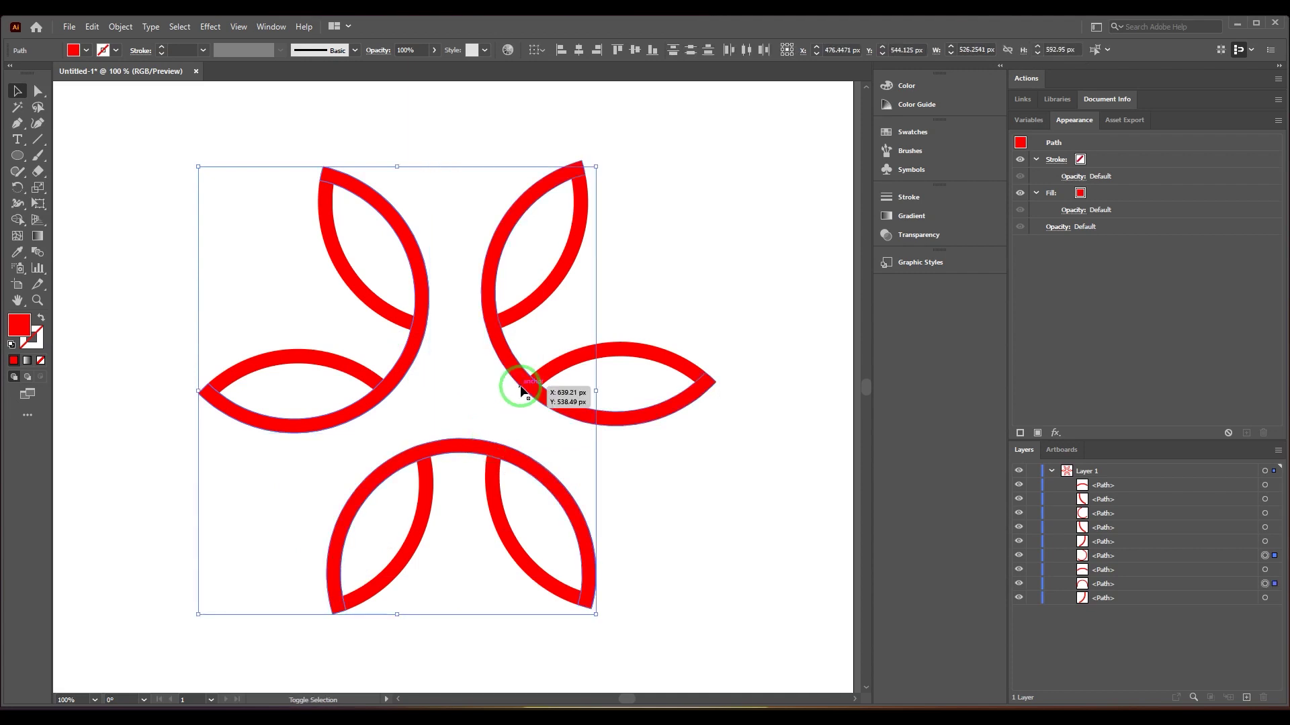
pyautogui.keyDown('shift'); pyautogui.click(522, 388); pyautogui.keyUp('shift')
pyautogui.click(120, 26)
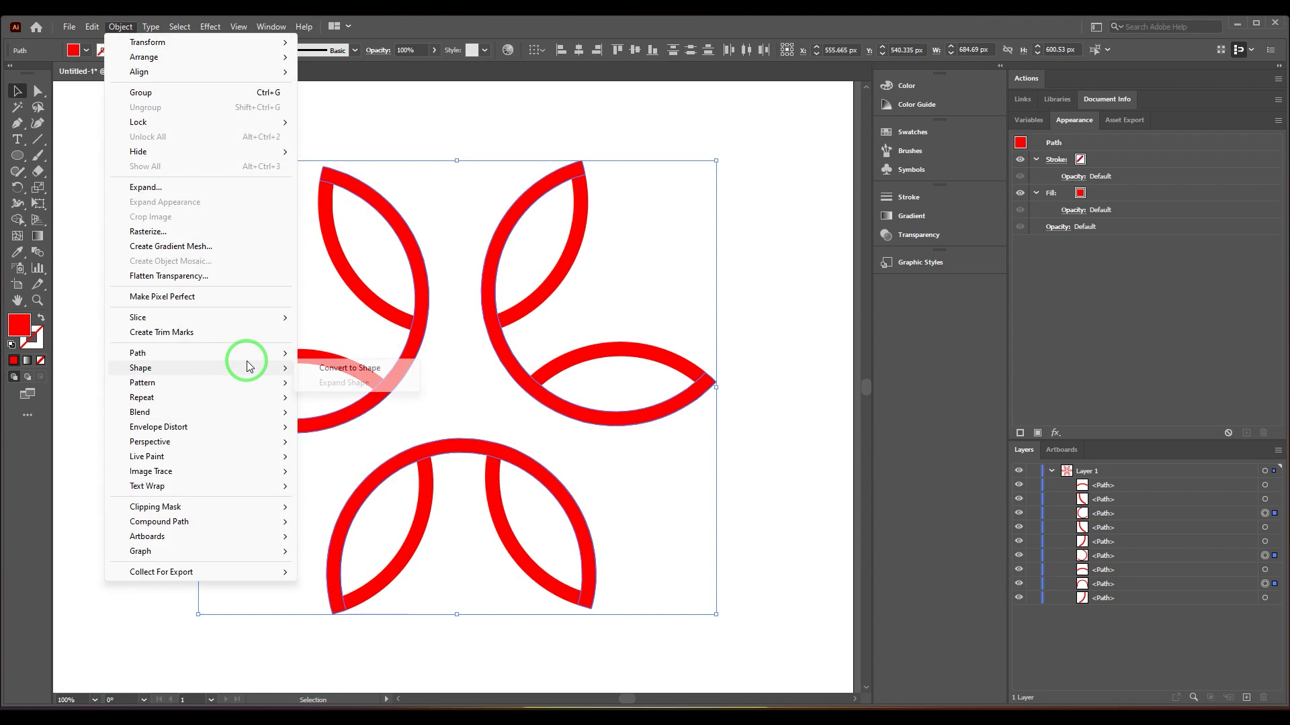
pyautogui.moveTo(248, 354)
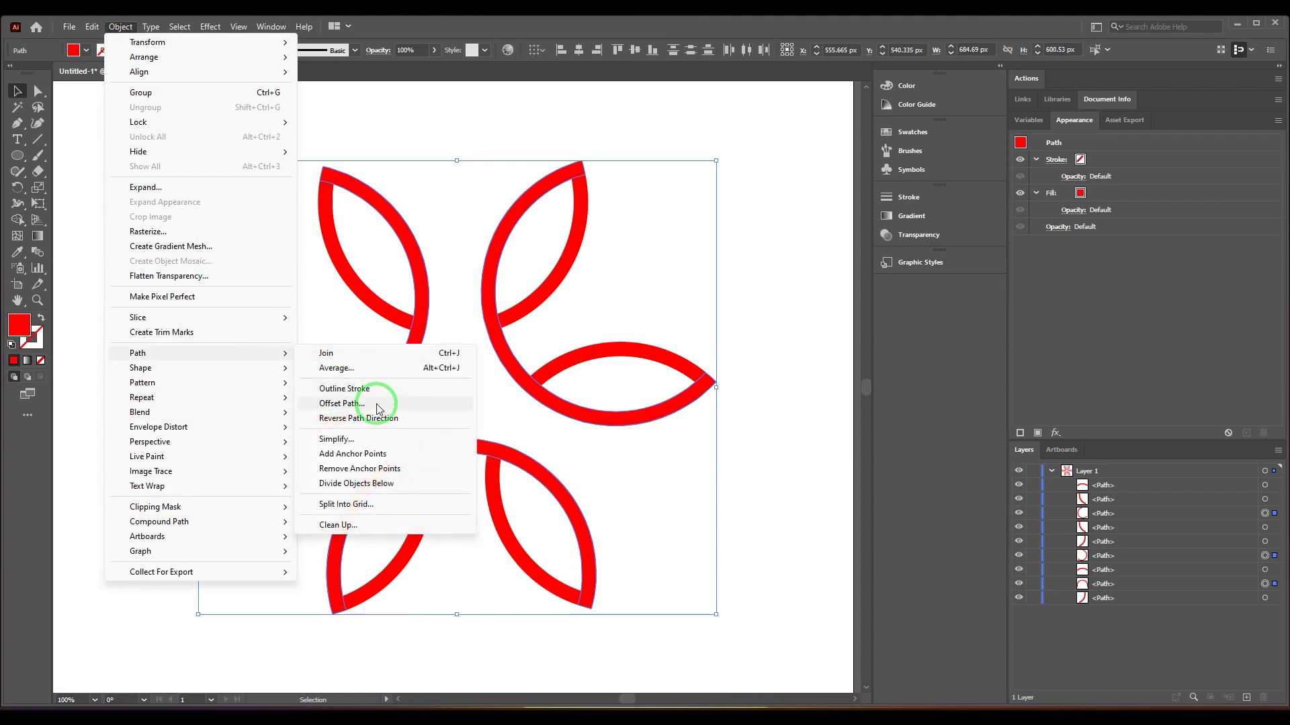
pyautogui.click(374, 403)
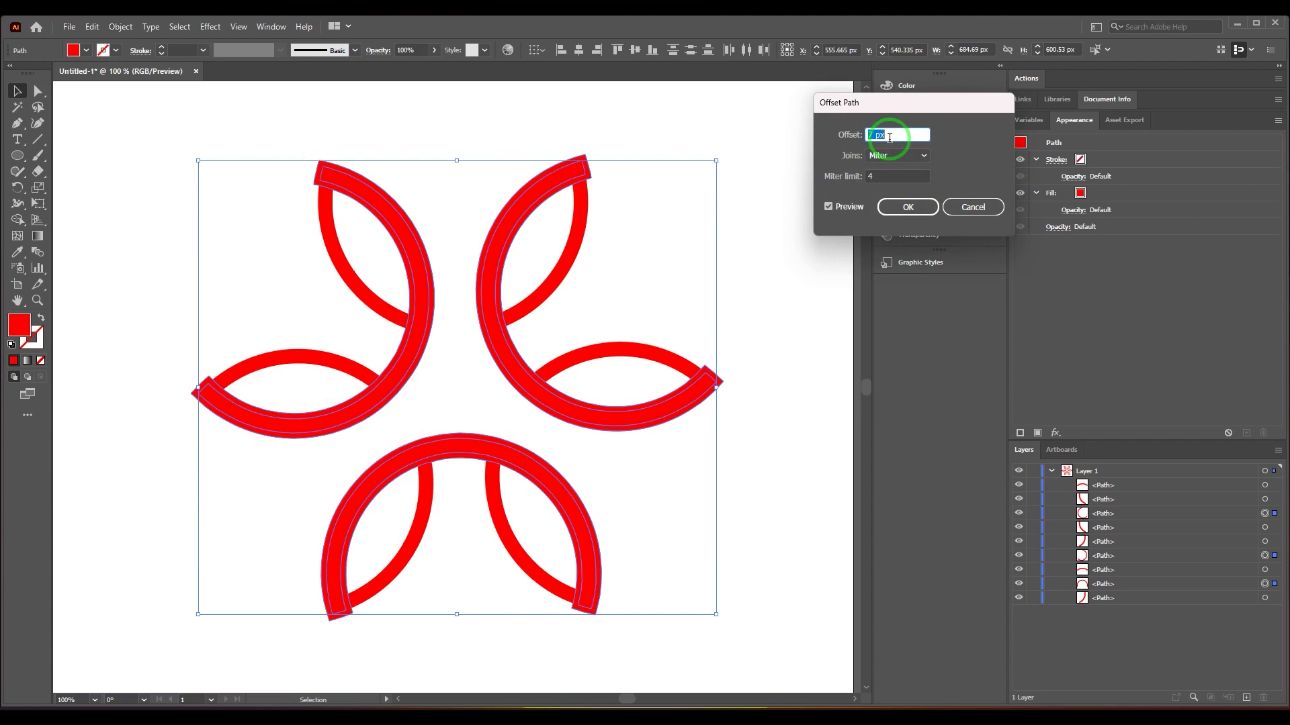
pyautogui.click(891, 207)
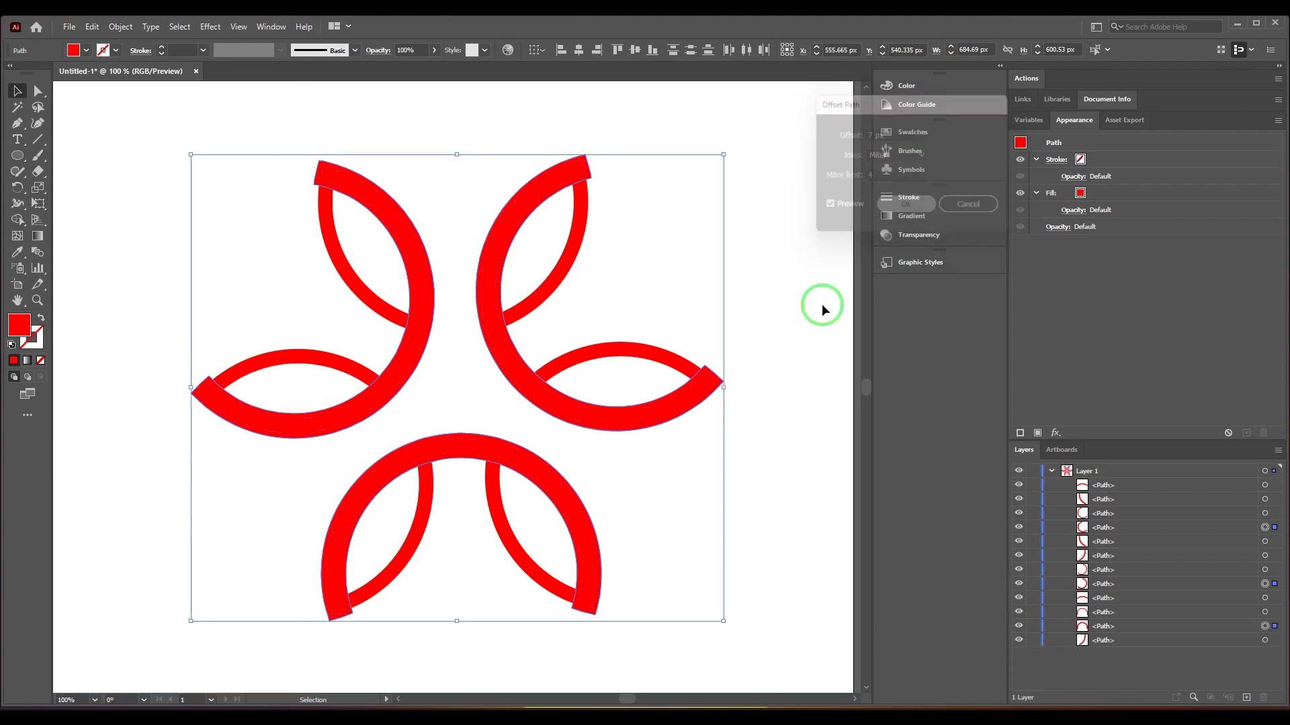
# Select the upper-right petal pair and delete its outer offset strip with Shape Builder
pyautogui.moveTo(471, 157); pyautogui.dragTo(732, 393)
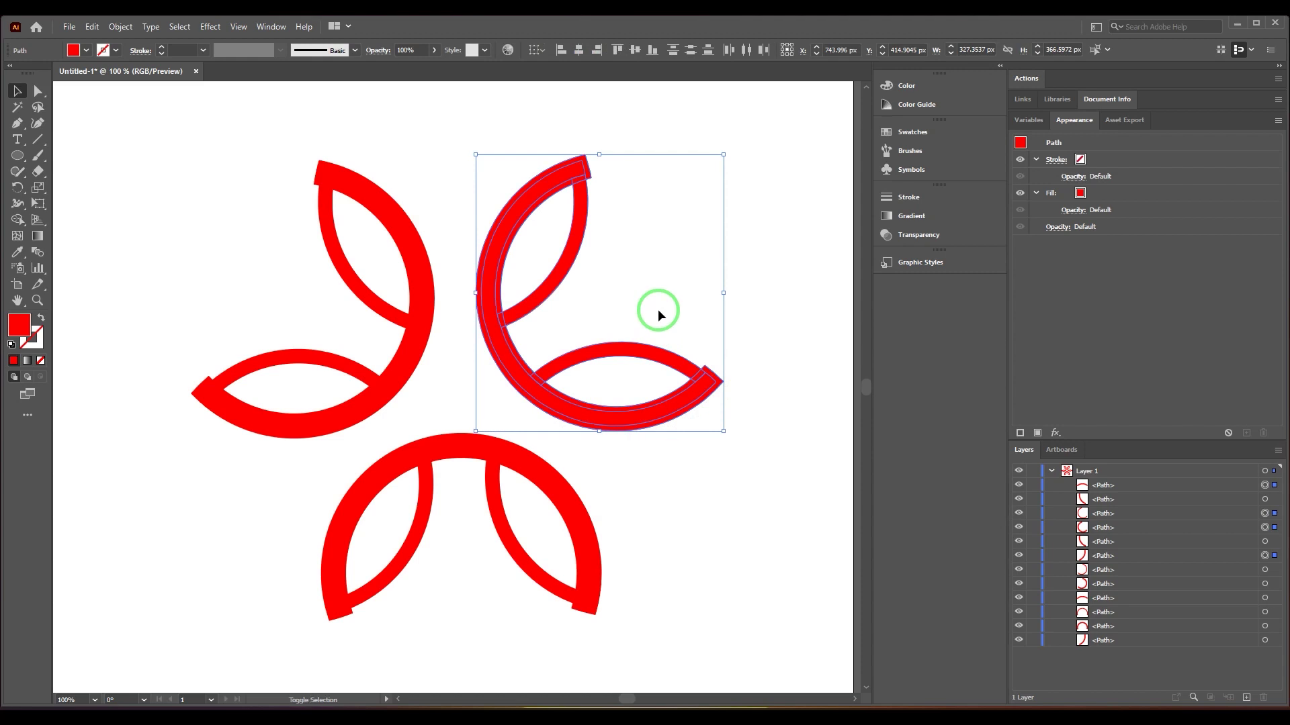
pyautogui.hotkey('shift', 'm')
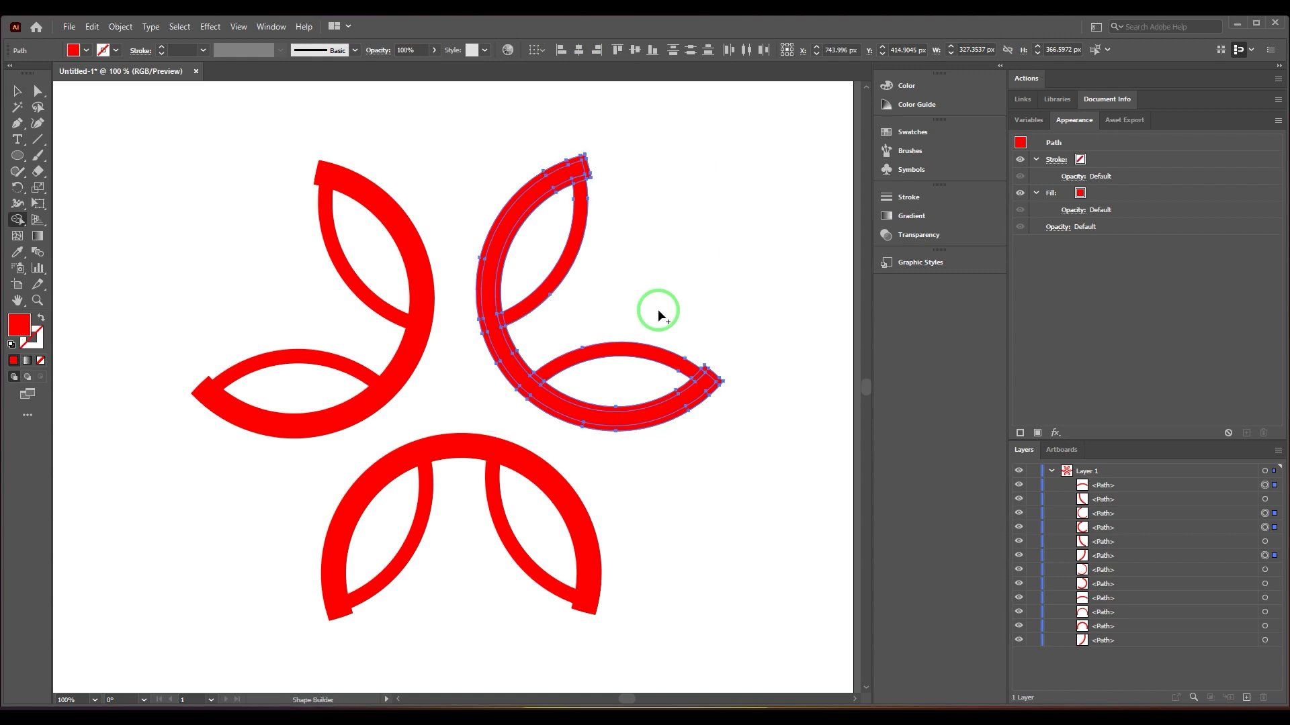
pyautogui.keyDown('alt'); pyautogui.click(496, 366); pyautogui.keyUp('alt')
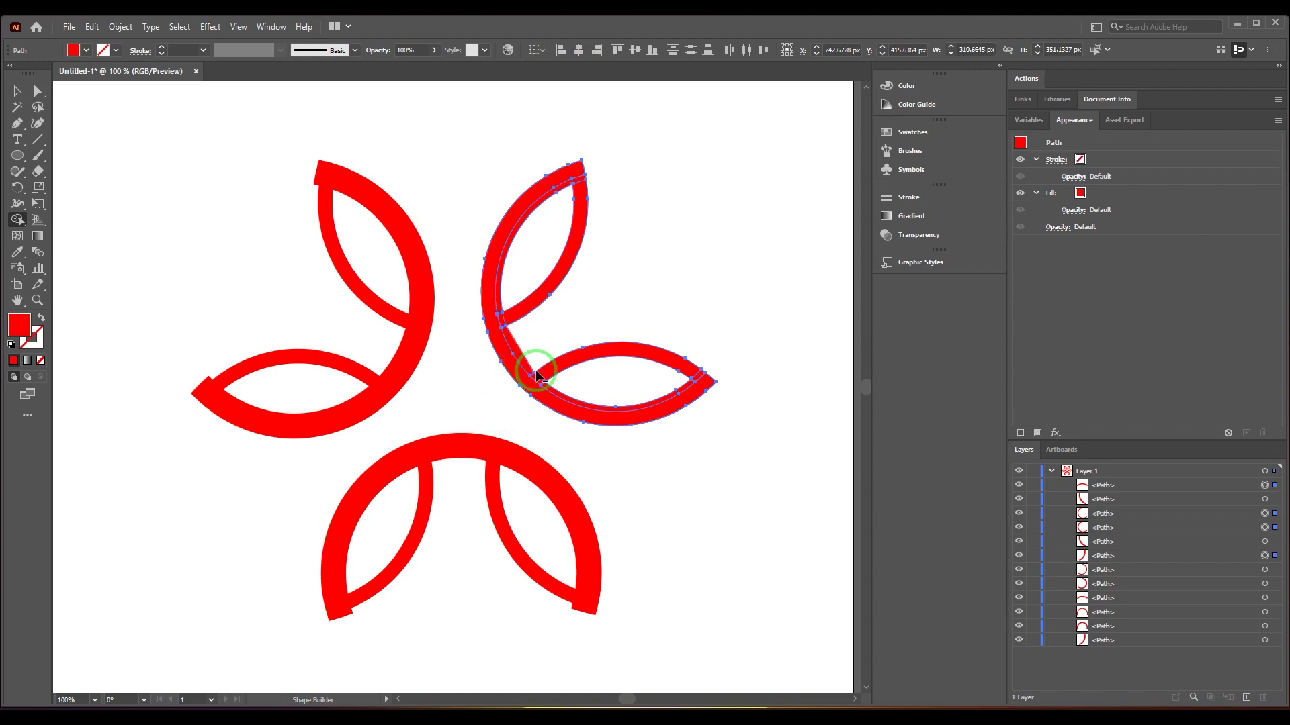
# Zoom in to delete the overlap piece and the lower petal's inner strip, then pan to the bottom pair
pyautogui.press('ctrl')
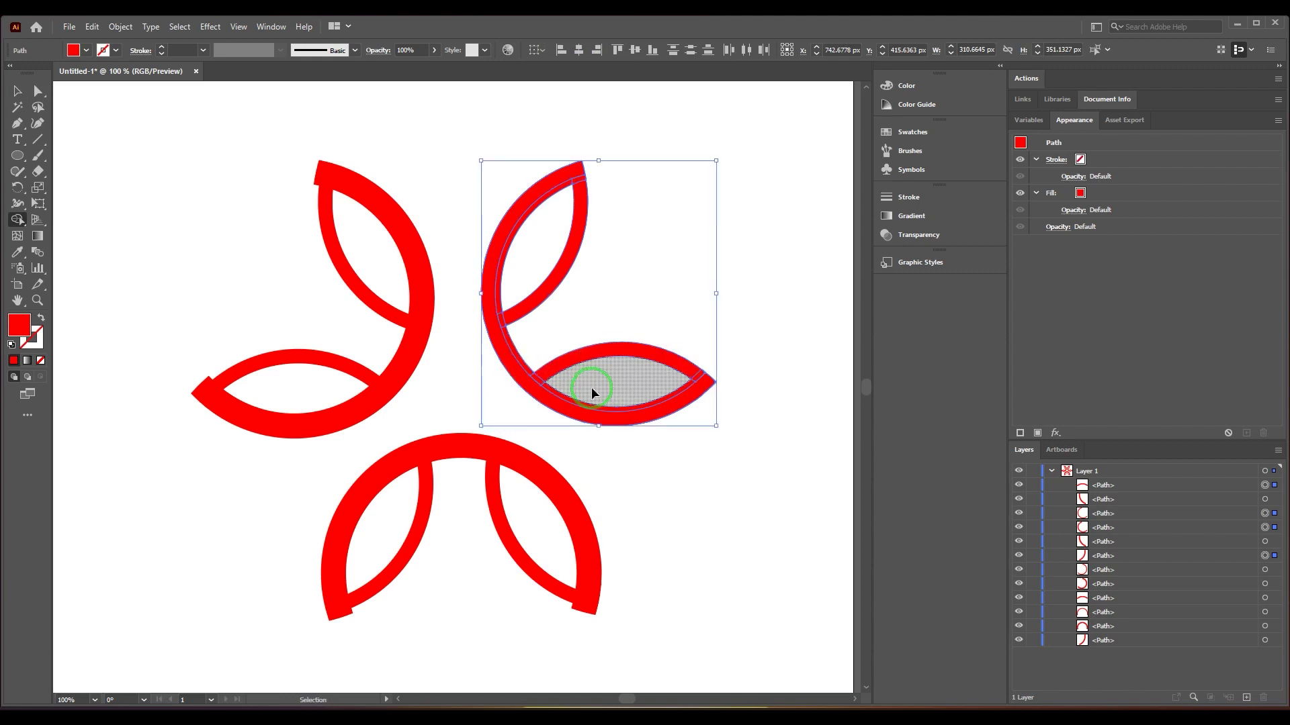
pyautogui.hotkey('ctrl', '+')
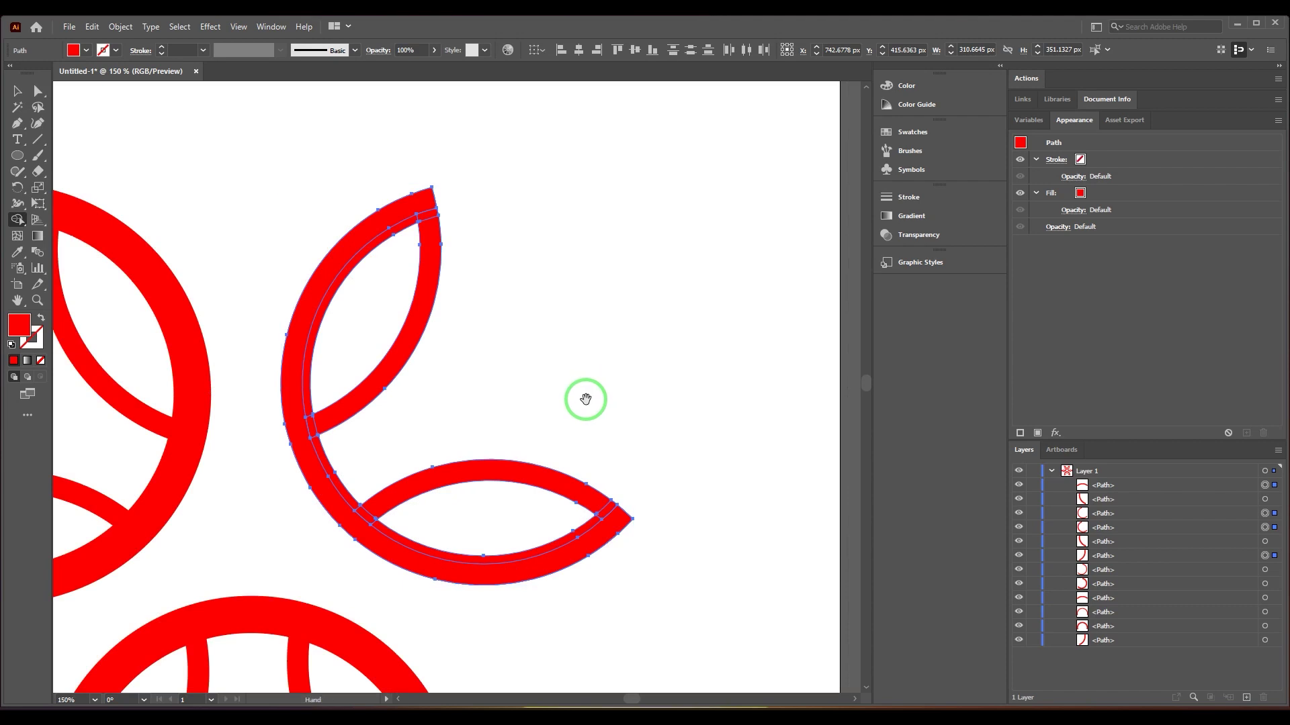
pyautogui.moveTo(585, 394); pyautogui.dragTo(792, 267)
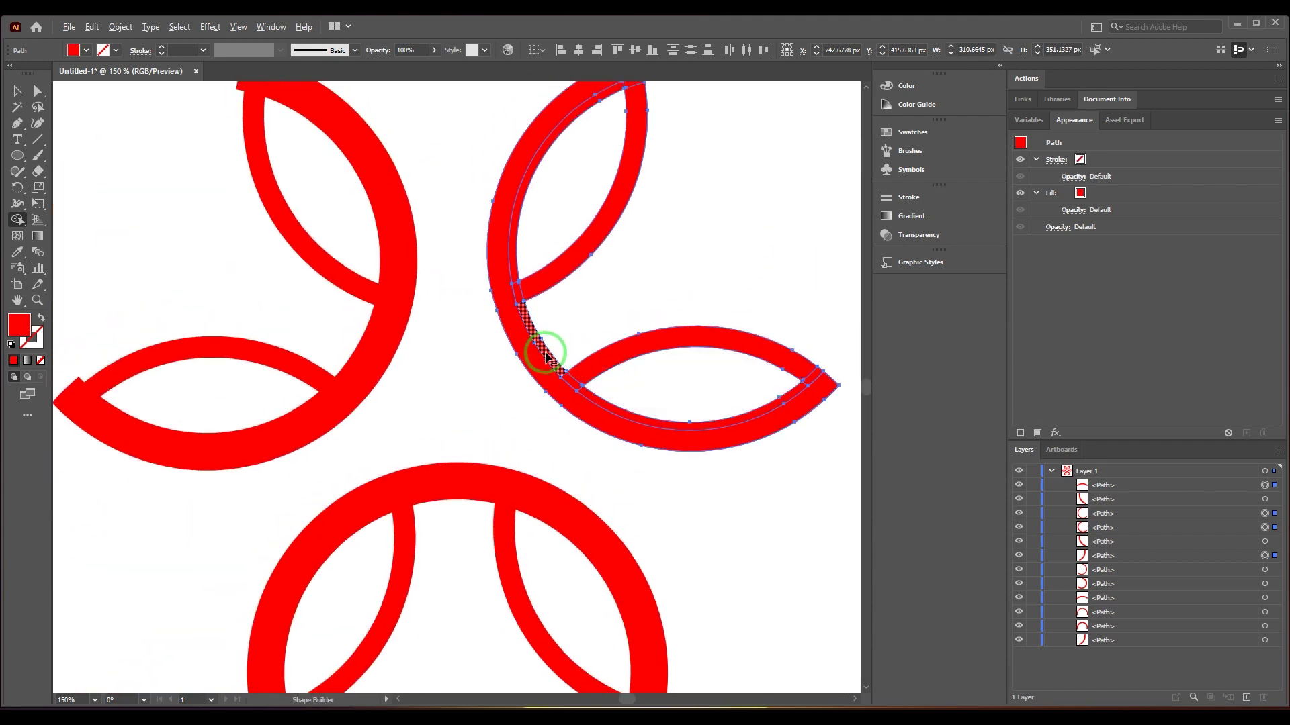
pyautogui.moveTo(573, 382); pyautogui.dragTo(597, 398)
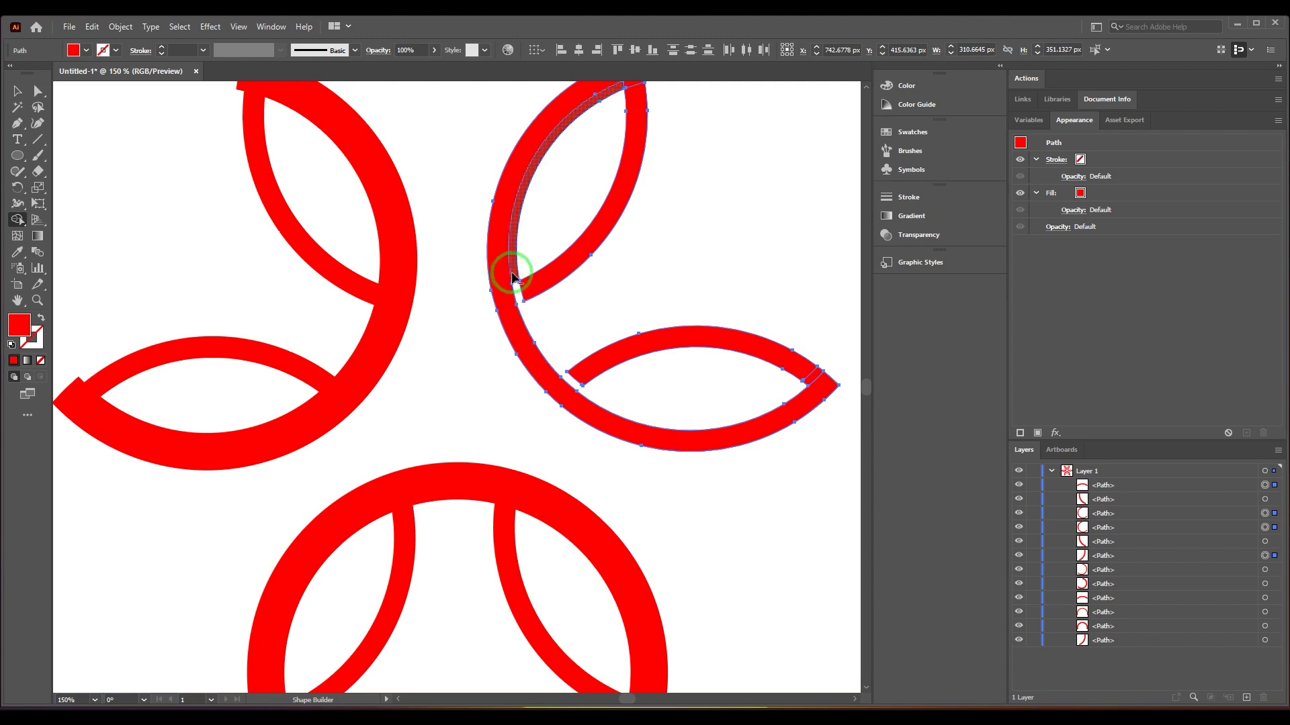
pyautogui.moveTo(600, 215); pyautogui.dragTo(545, 362)
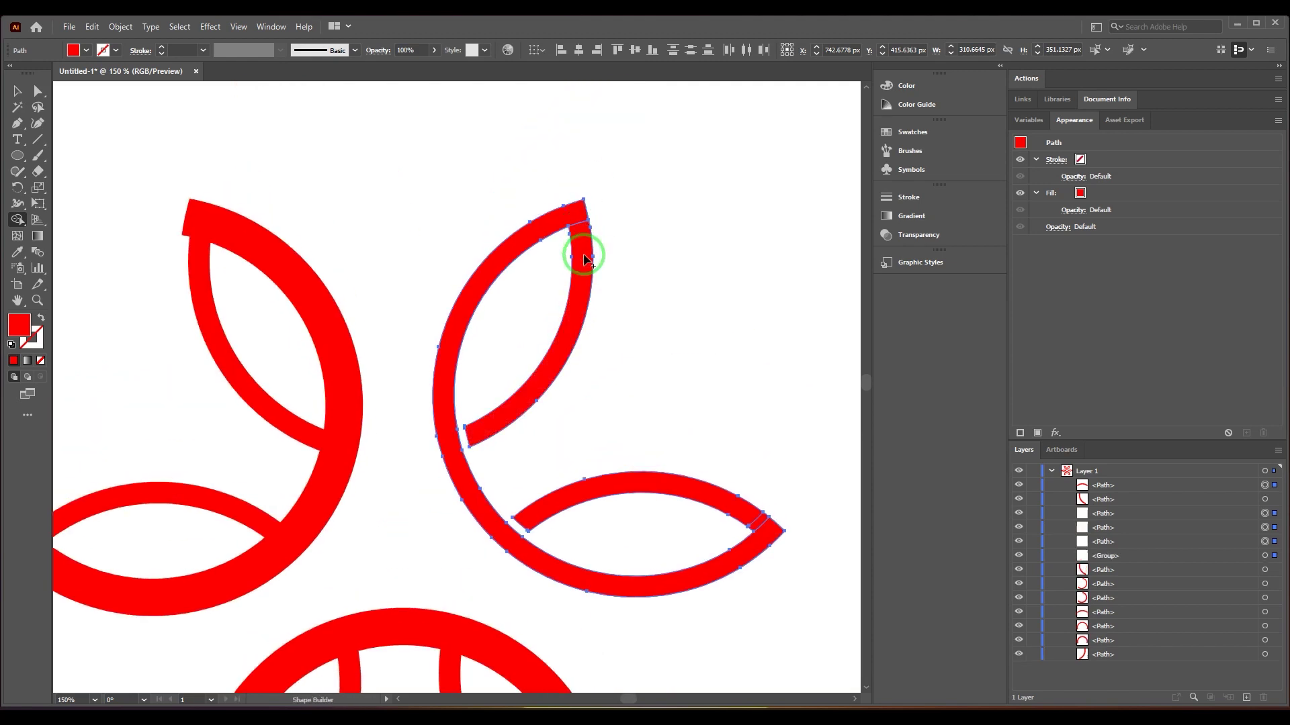
pyautogui.scroll(-3, 714, 444)
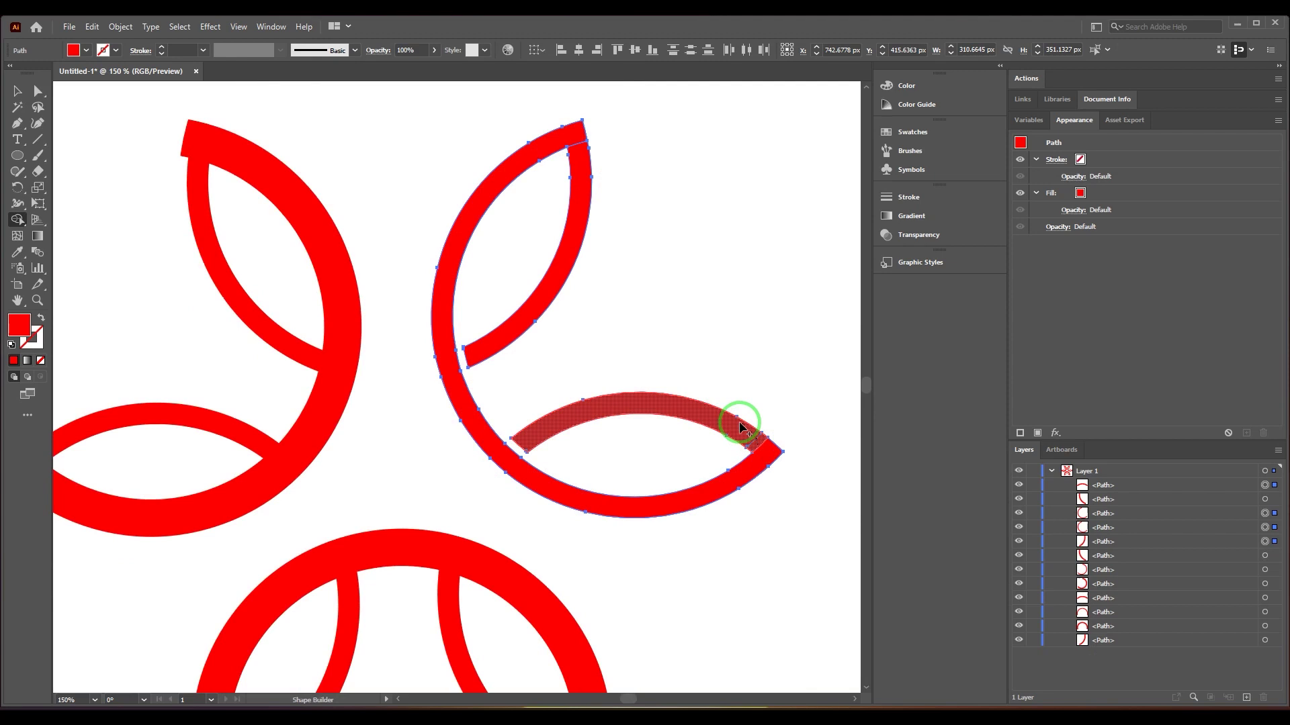
pyautogui.moveTo(602, 507); pyautogui.dragTo(647, 245)
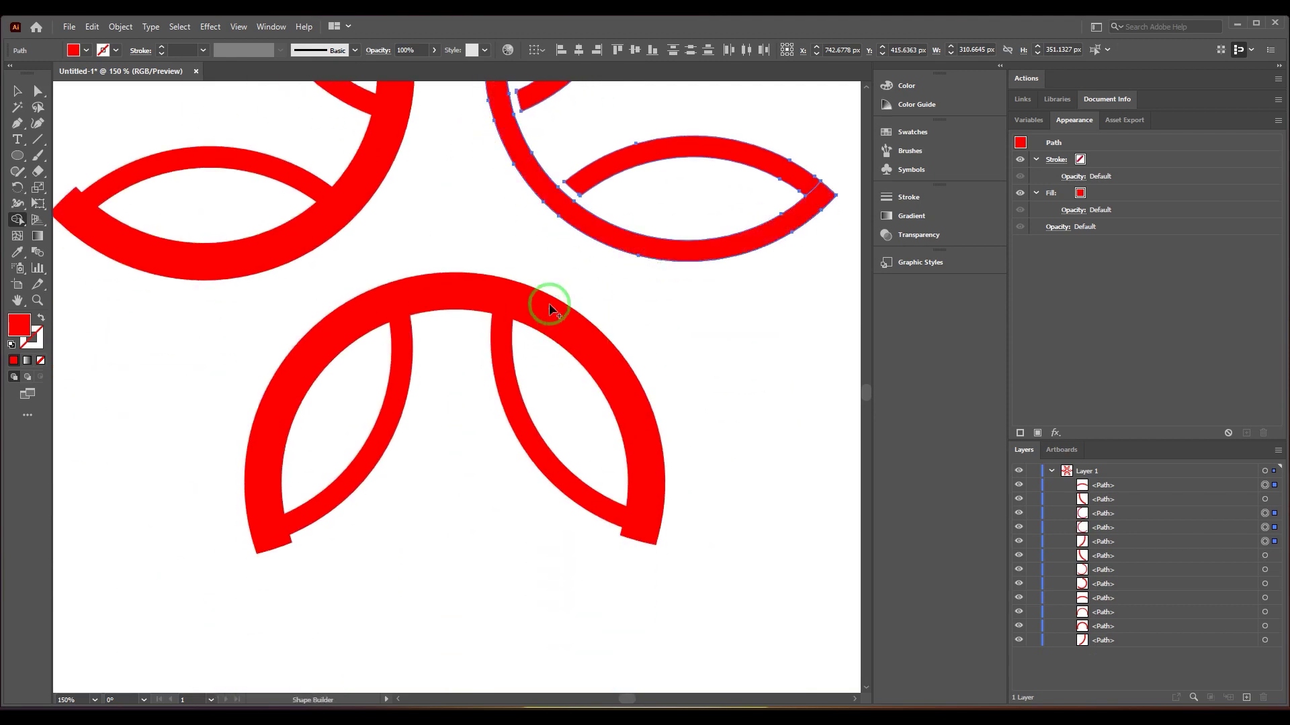
# Merge the bottom pair's outer band, split off both leaves, and delete where the leaves meet the arc
pyautogui.moveTo(526, 253); pyautogui.dragTo(584, 351)
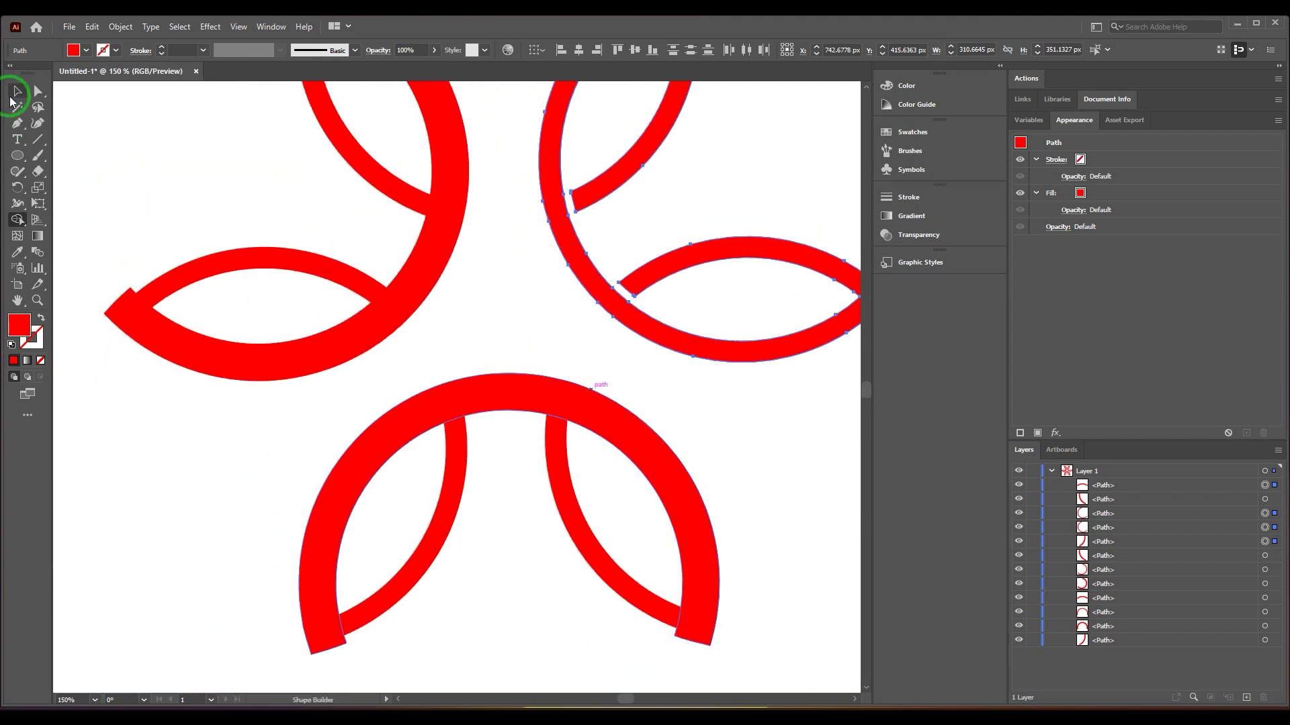
pyautogui.click(12, 97)
pyautogui.click(363, 447)
pyautogui.scroll(-1, 530, 528)
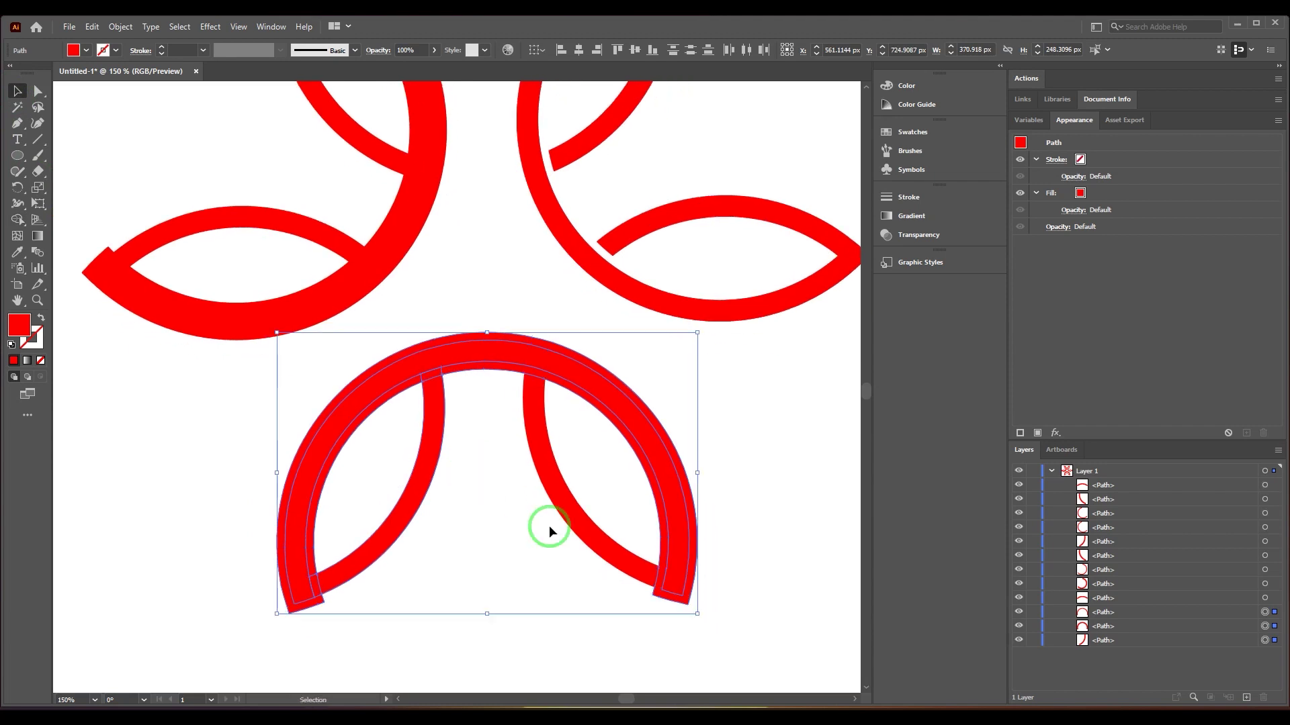
pyautogui.moveTo(760, 649); pyautogui.dragTo(216, 368)
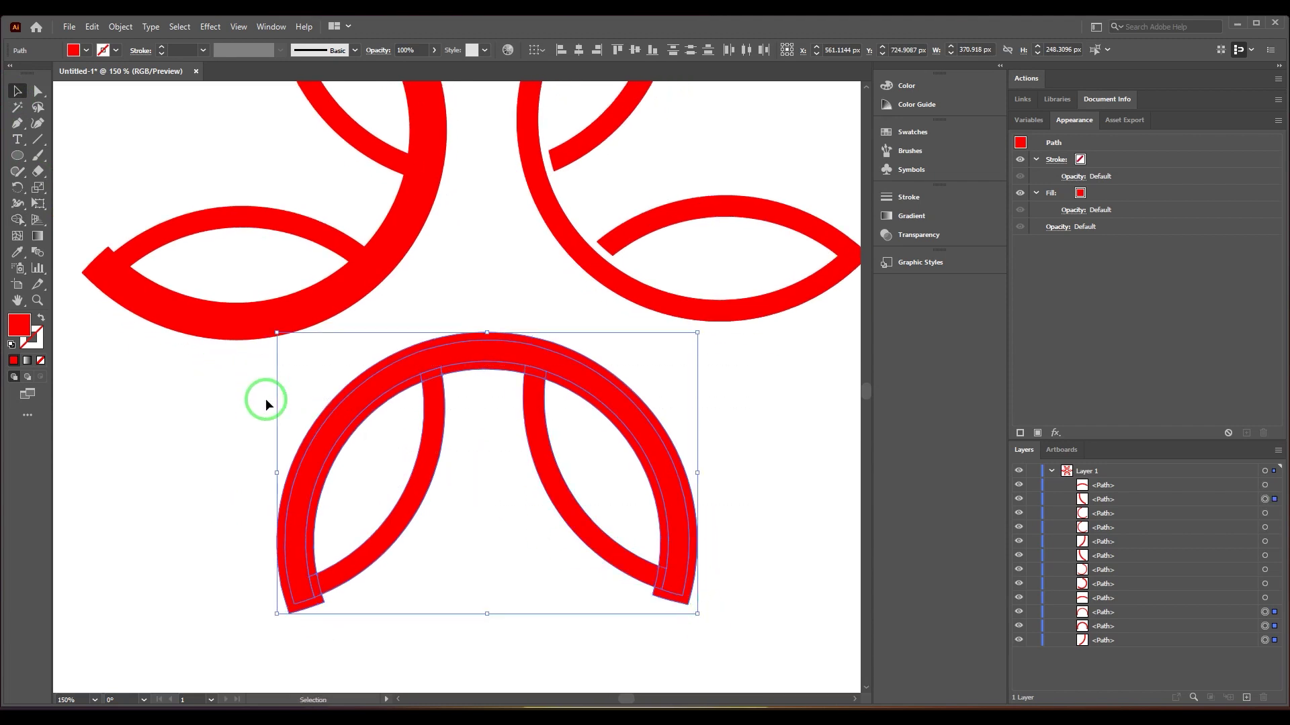
pyautogui.hotkey('shift', 'm')
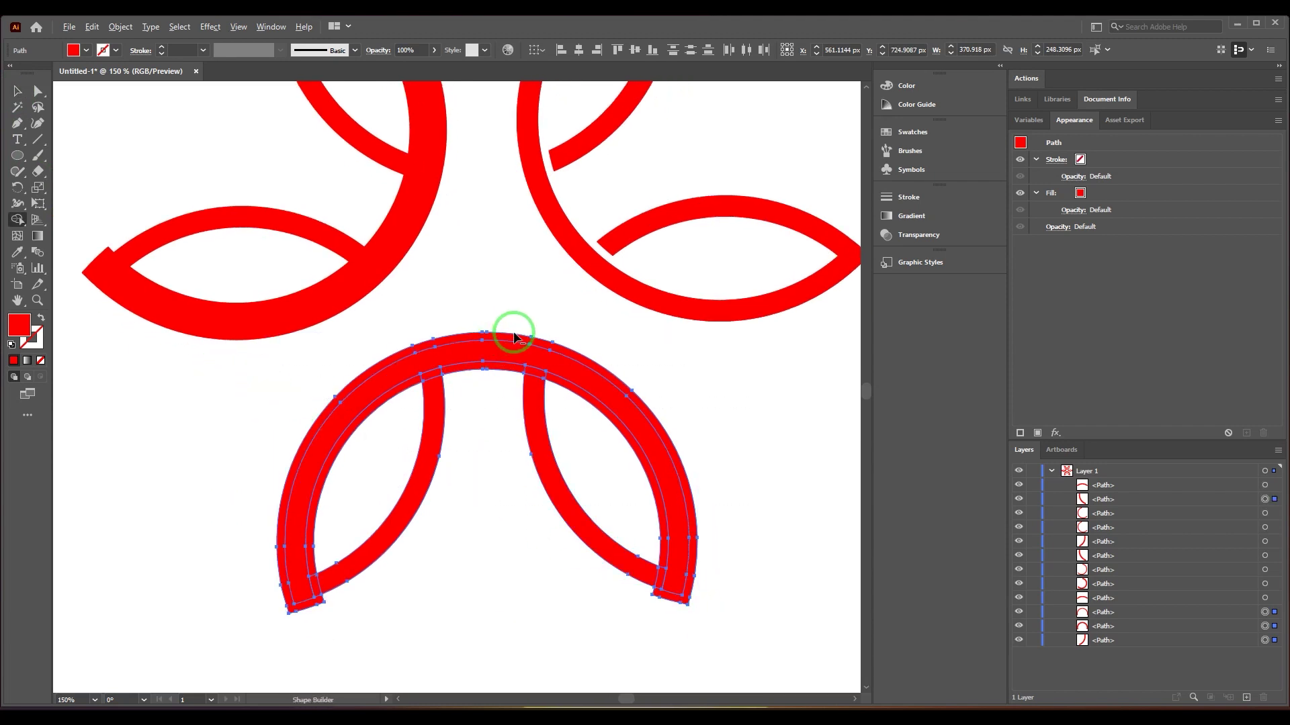
pyautogui.moveTo(514, 336)
pyautogui.mouseDown()
pyautogui.moveTo(677, 455)
pyautogui.moveTo(650, 599)
pyautogui.mouseUp()
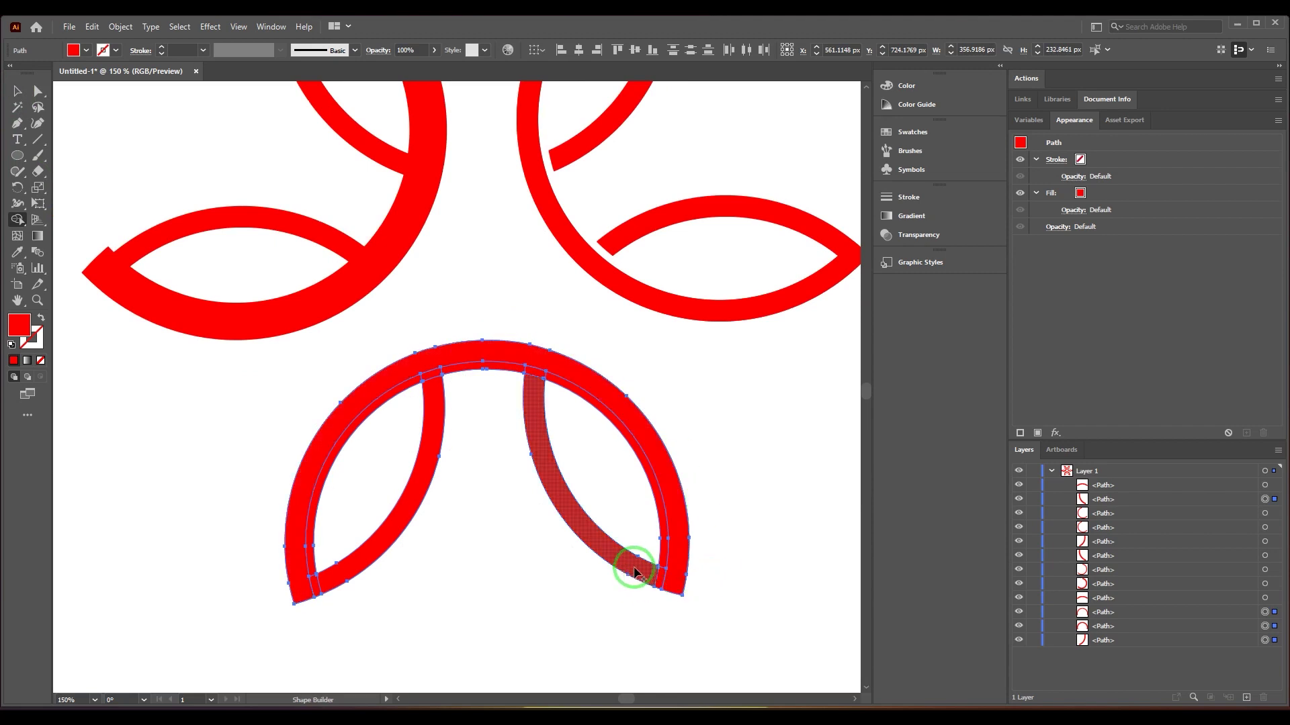
pyautogui.click(661, 581)
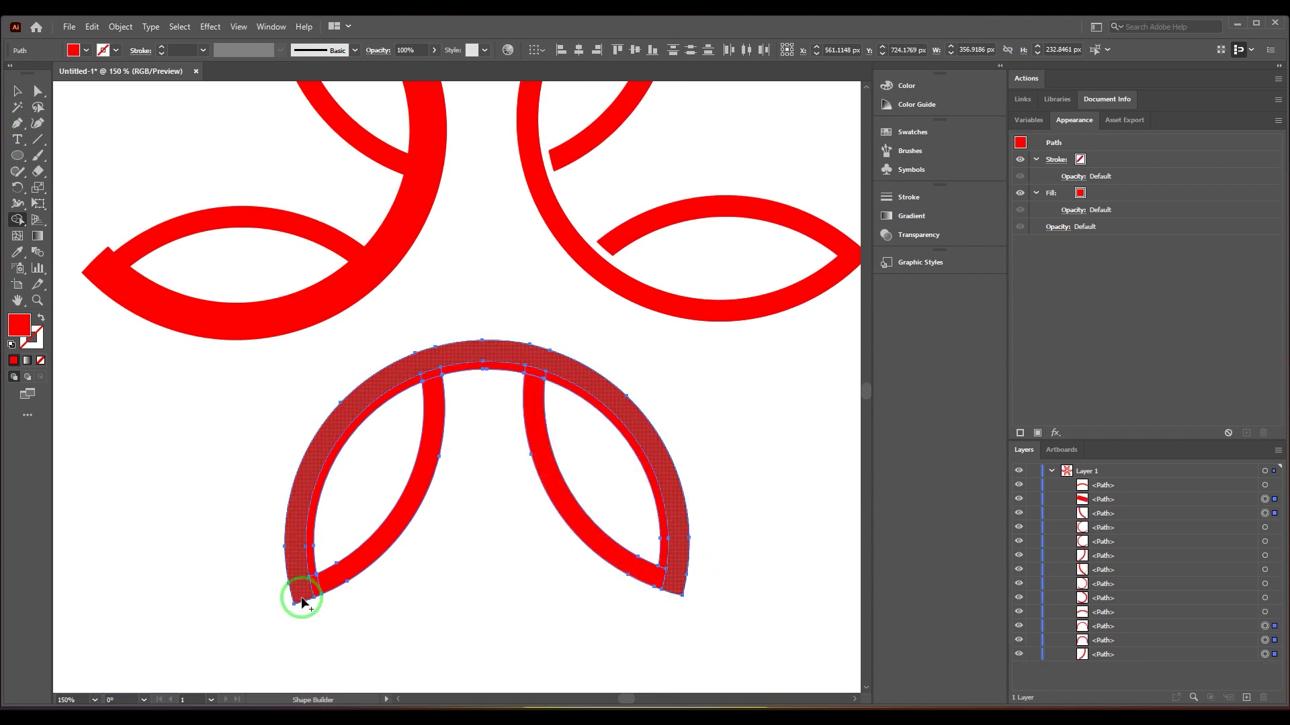
pyautogui.click(315, 542)
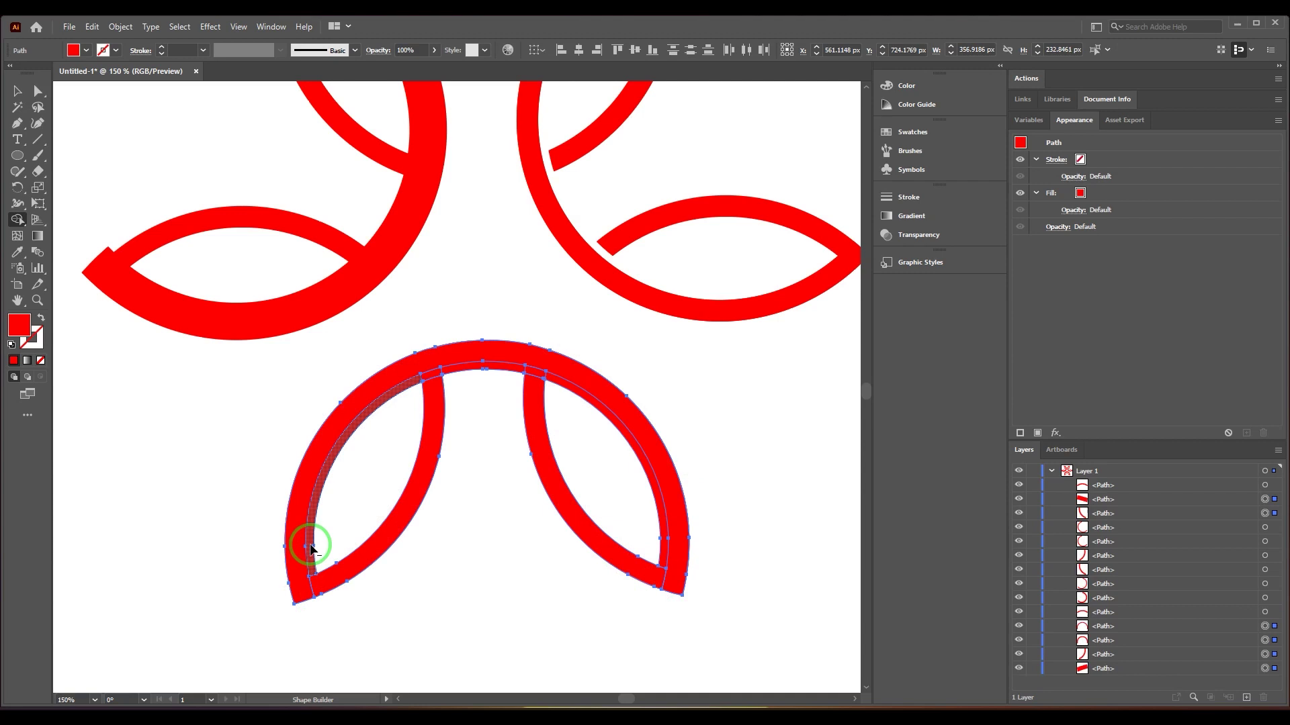
pyautogui.keyDown('alt'); pyautogui.click(438, 375); pyautogui.keyUp('alt')
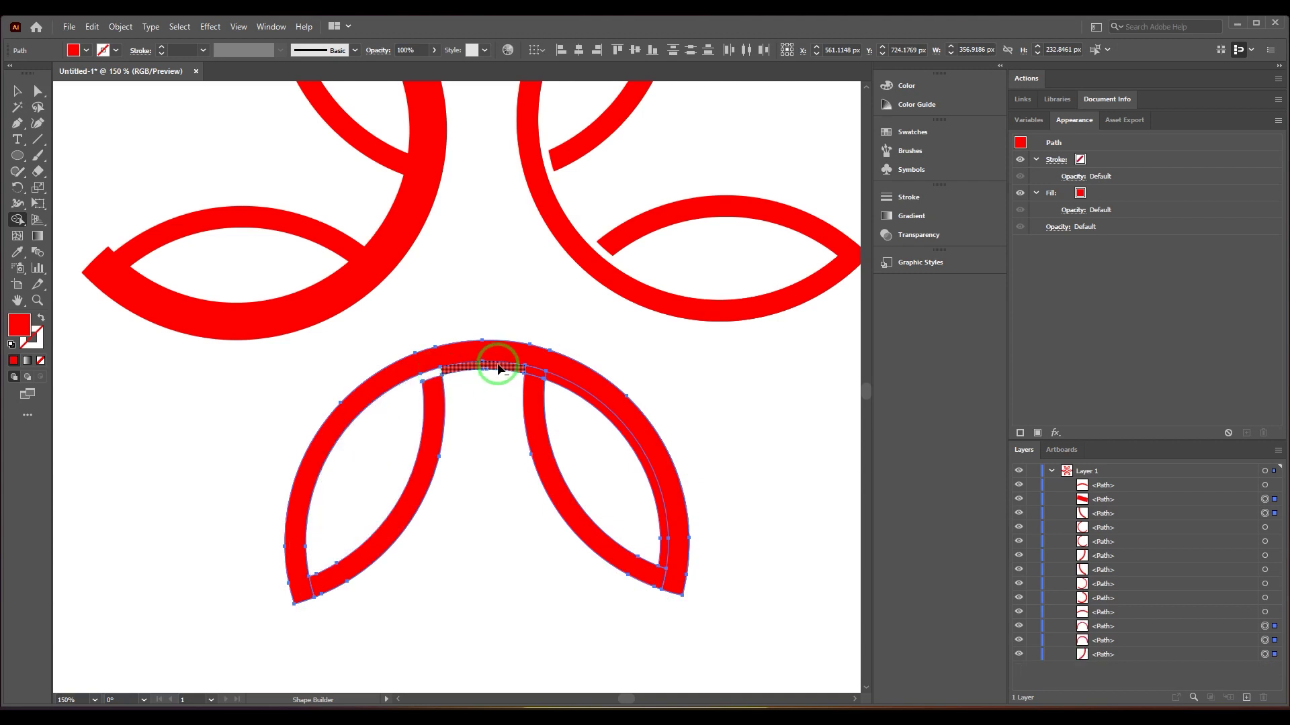
pyautogui.keyDown('alt'); pyautogui.click(538, 374); pyautogui.keyUp('alt')
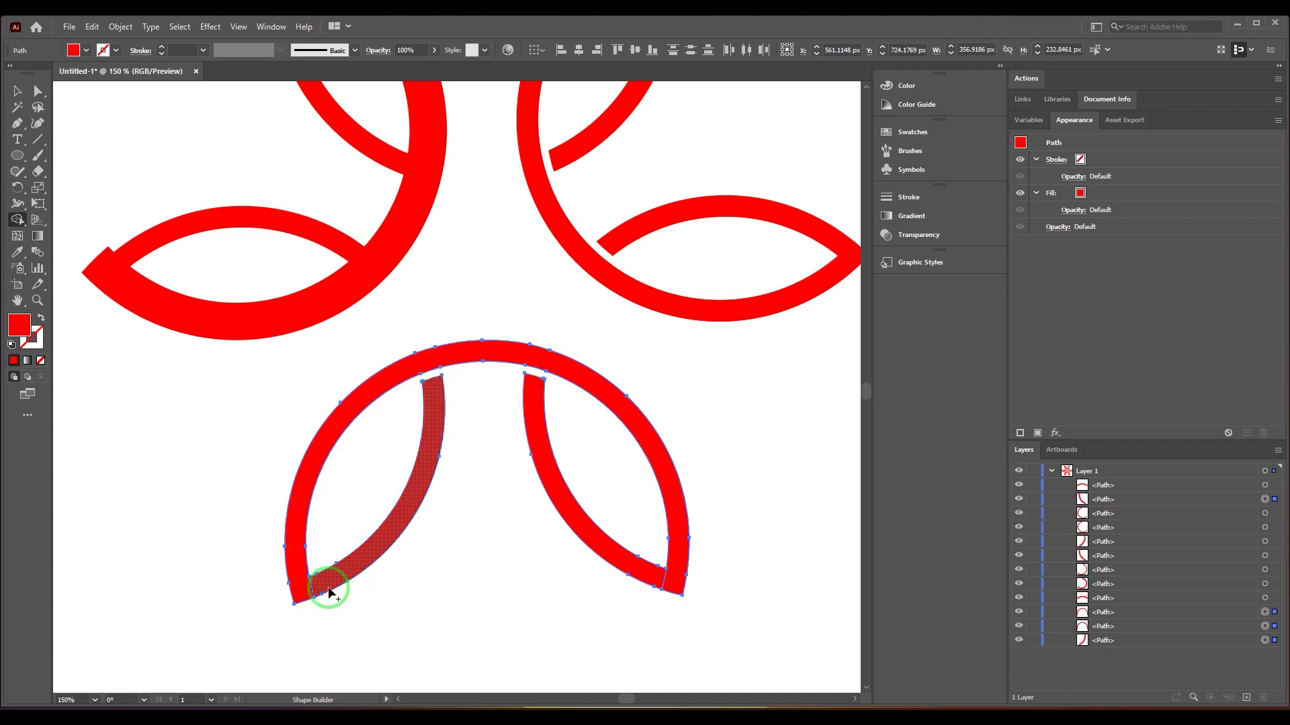
# Select the upper-left petal group and merge its outer band into one thick arc
pyautogui.scroll(5, 655, 502)
pyautogui.click(18, 90)
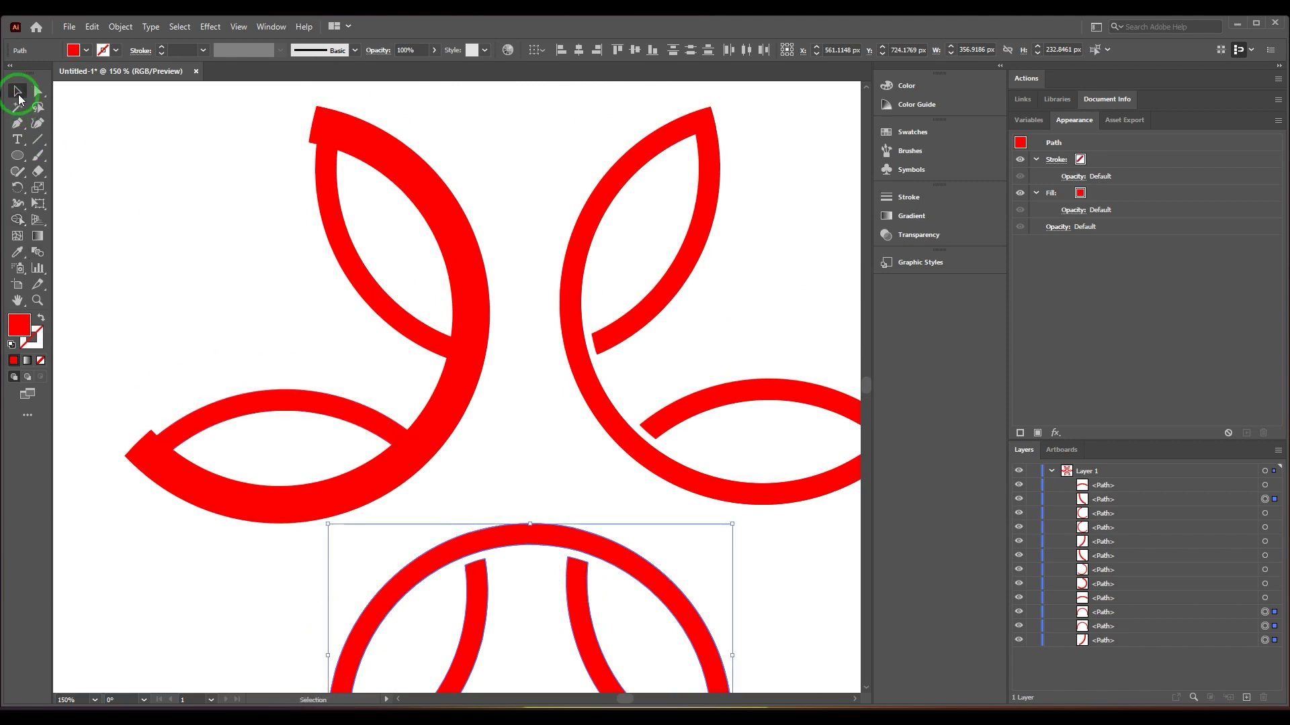
pyautogui.moveTo(117, 138); pyautogui.dragTo(514, 478)
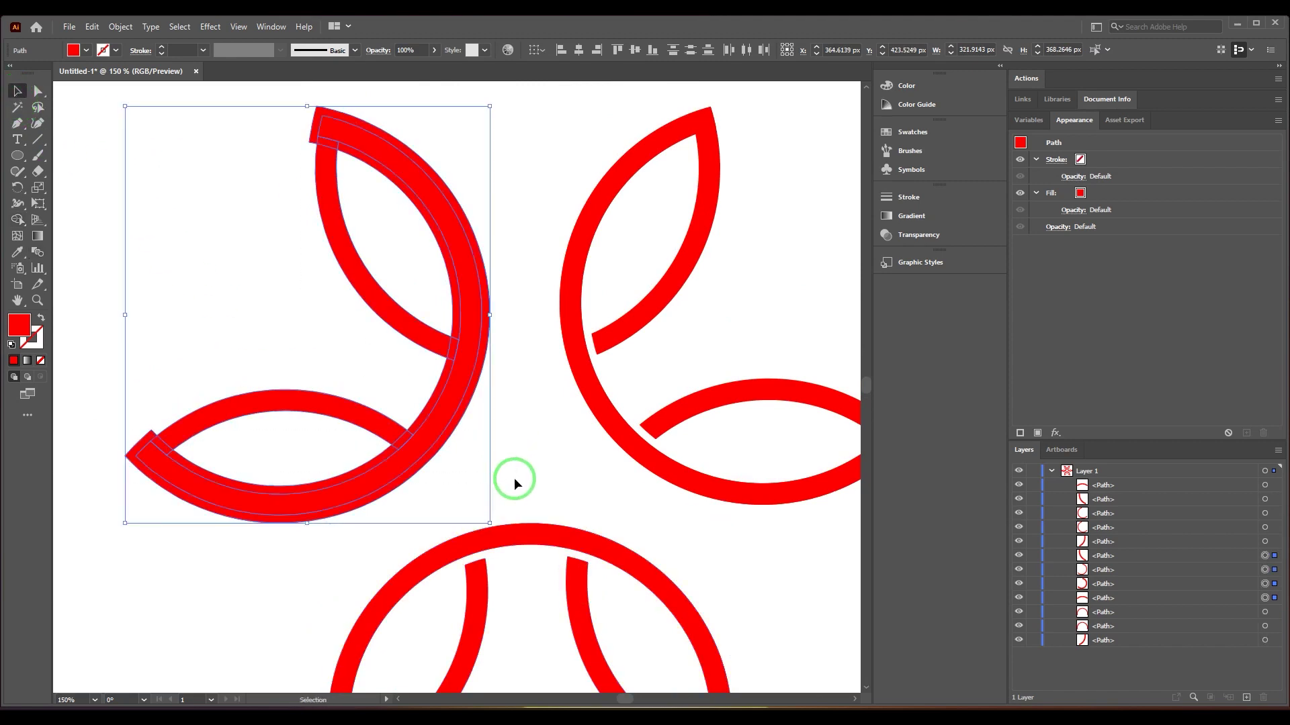
pyautogui.hotkey('shift', 'm')
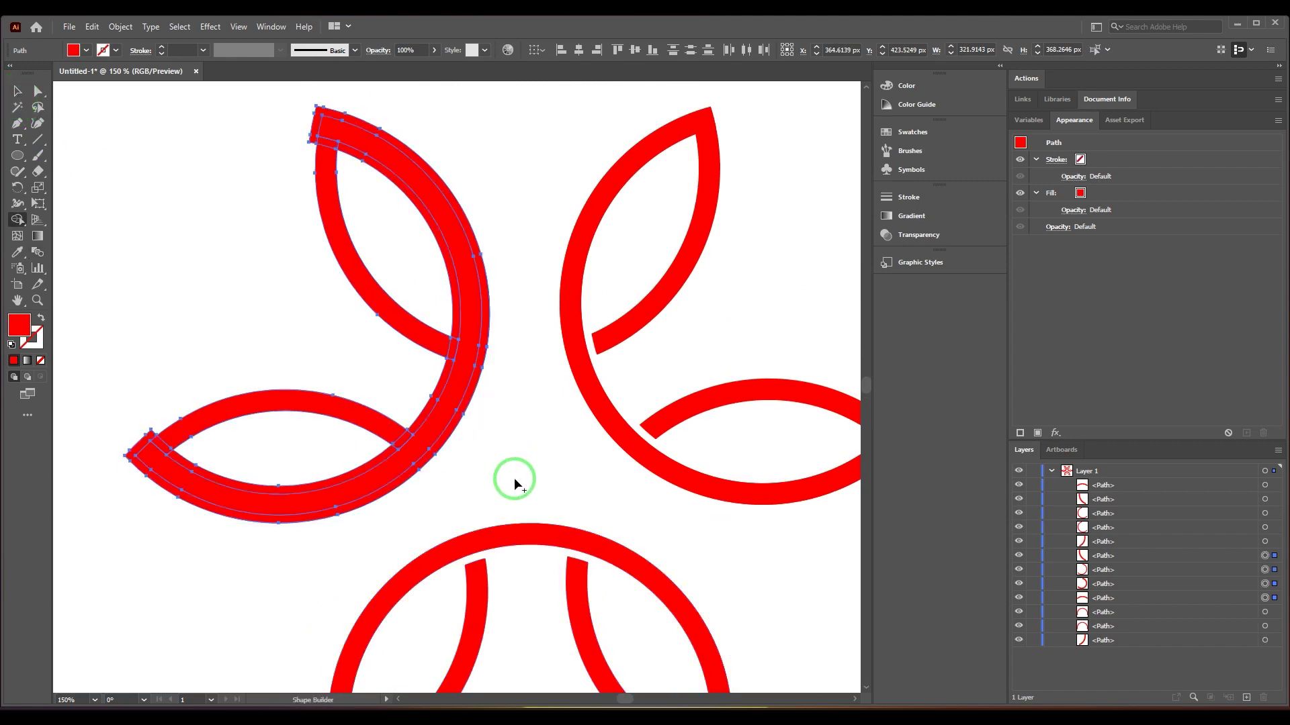
pyautogui.click(474, 388)
pyautogui.hotkey('ctrl', 'z')
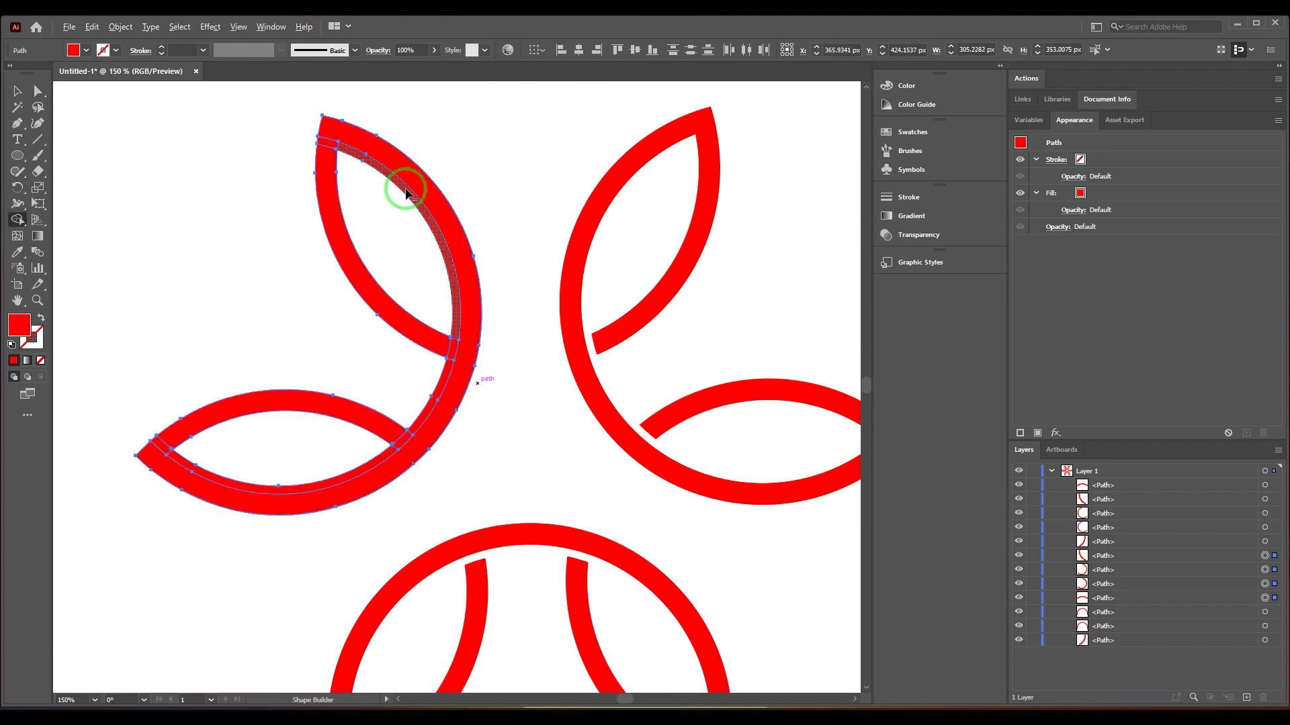
pyautogui.moveTo(452, 350)
pyautogui.mouseDown()
pyautogui.moveTo(382, 457)
pyautogui.moveTo(213, 438)
pyautogui.moveTo(150, 446)
pyautogui.moveTo(230, 411)
pyautogui.moveTo(396, 435)
pyautogui.mouseUp()
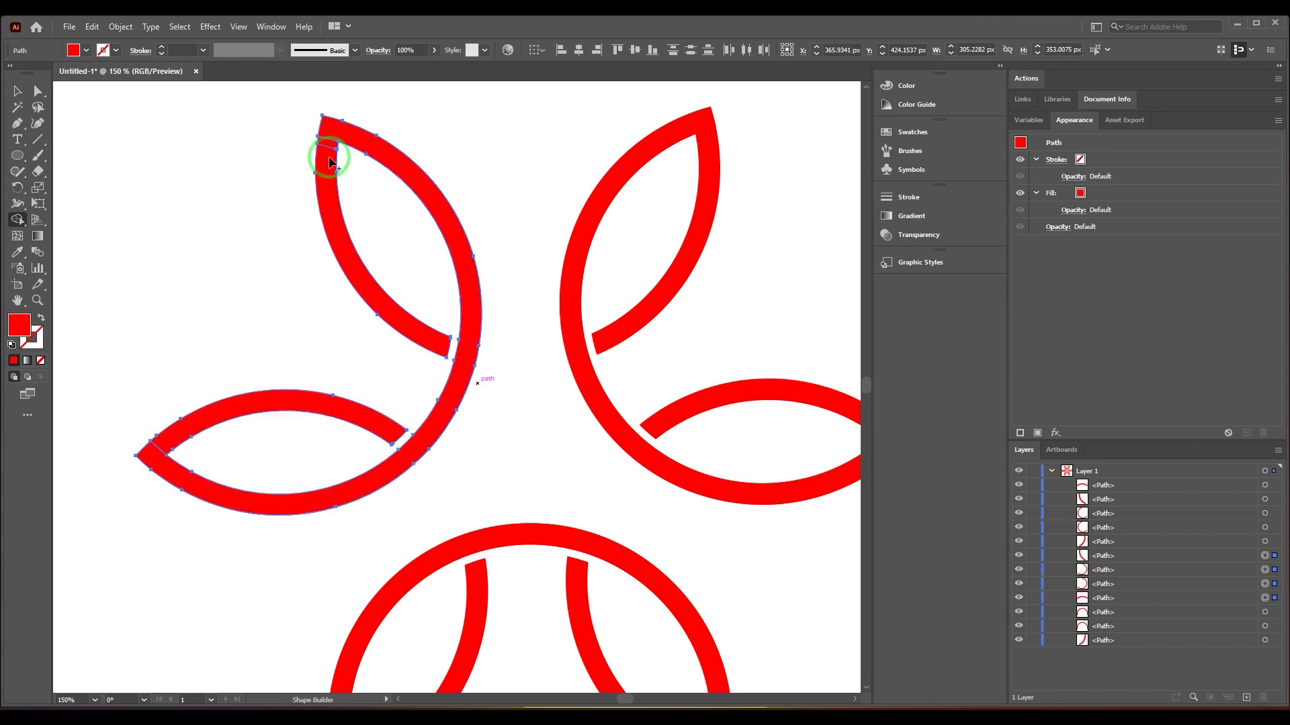
pyautogui.moveTo(329, 148)
pyautogui.mouseDown()
pyautogui.moveTo(383, 297)
pyautogui.moveTo(461, 369)
pyautogui.mouseUp()
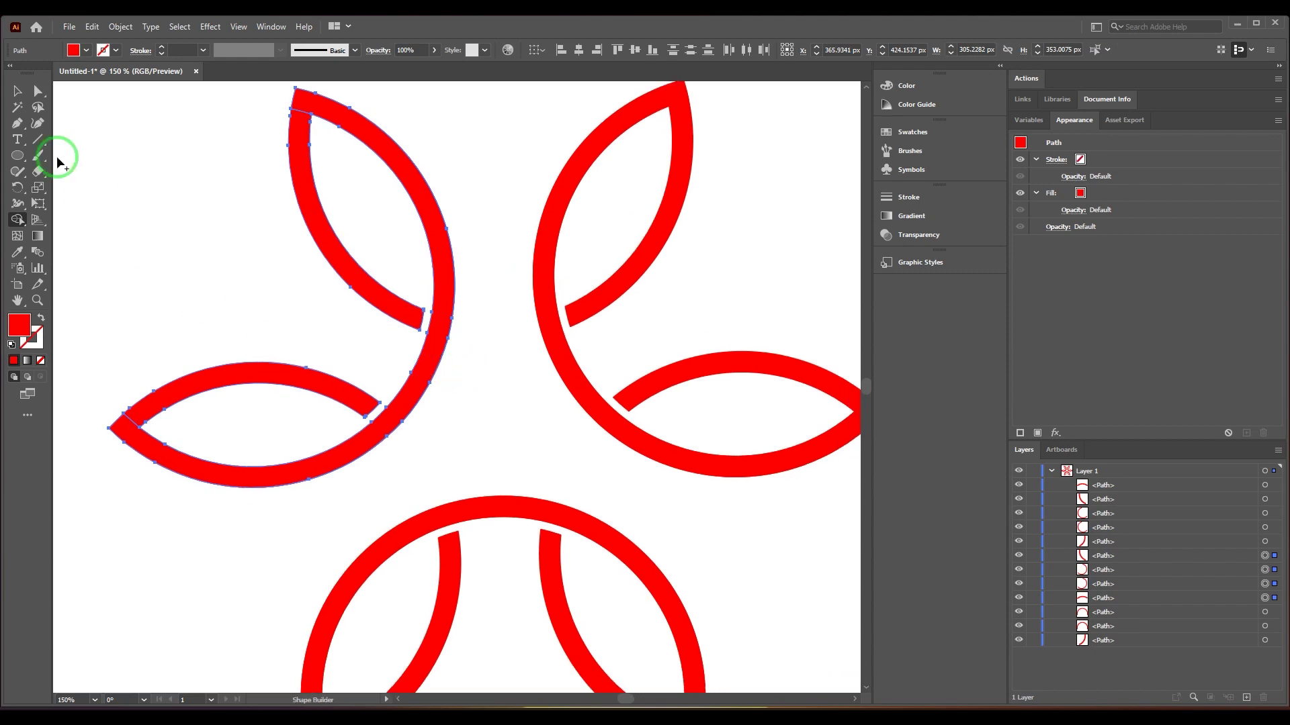
pyautogui.click(18, 92)
# Zoom out to the whole flower and test-move inner arcs, undoing each move
pyautogui.hotkey('ctrl', '-')
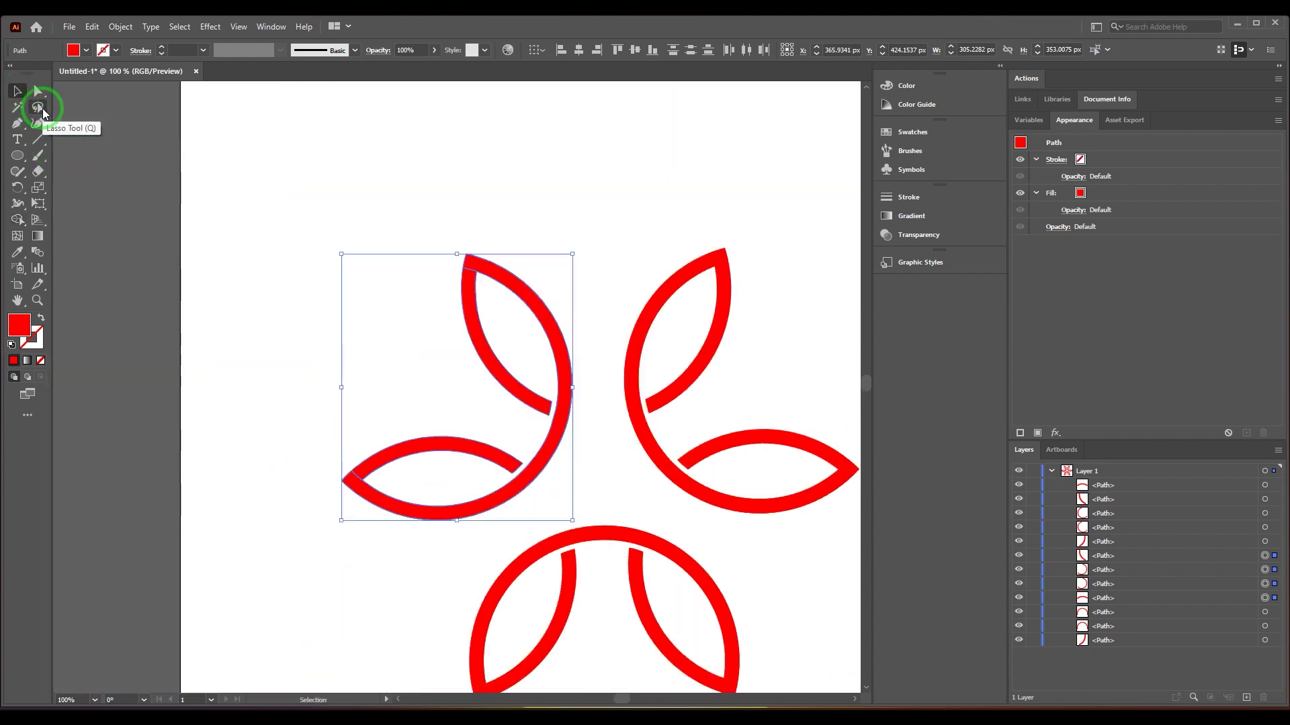
pyautogui.scroll(-2, 562, 165)
pyautogui.click(563, 164)
pyautogui.moveTo(682, 200); pyautogui.dragTo(730, 182)
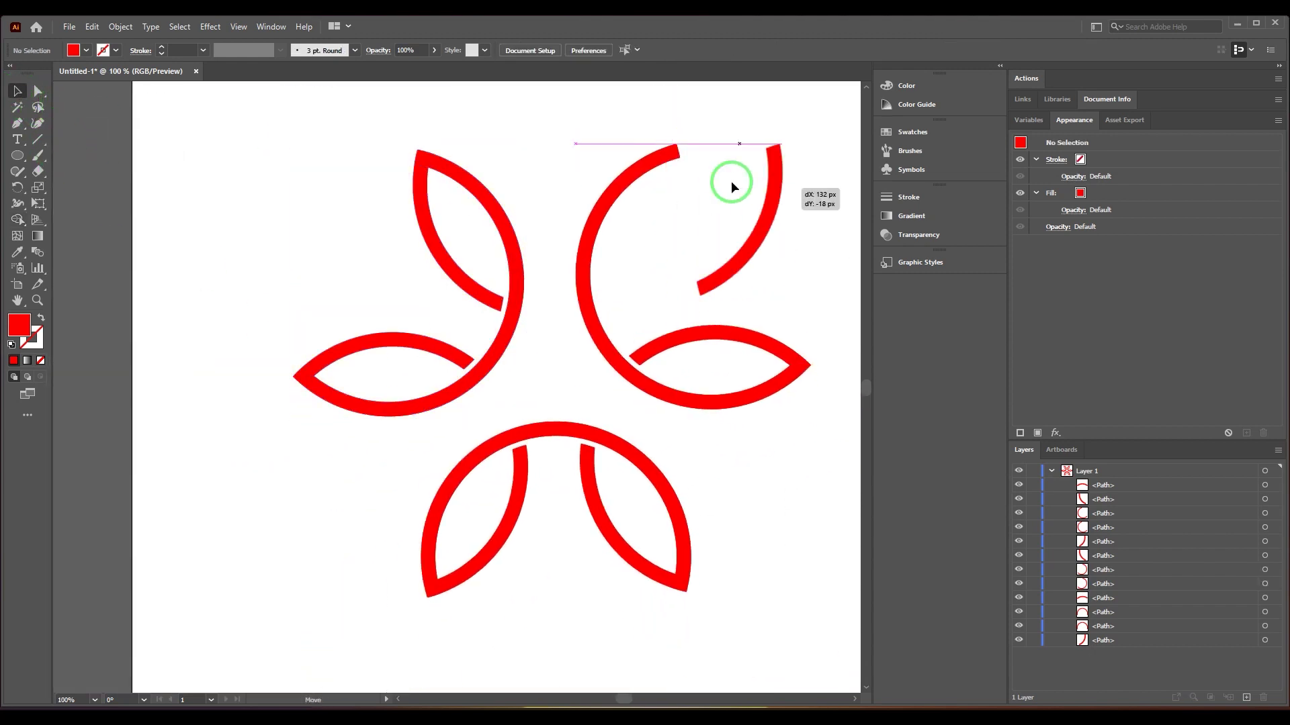
pyautogui.hotkey('ctrl', 'z')
pyautogui.moveTo(733, 337); pyautogui.dragTo(739, 298)
pyautogui.hotkey('ctrl', 'z')
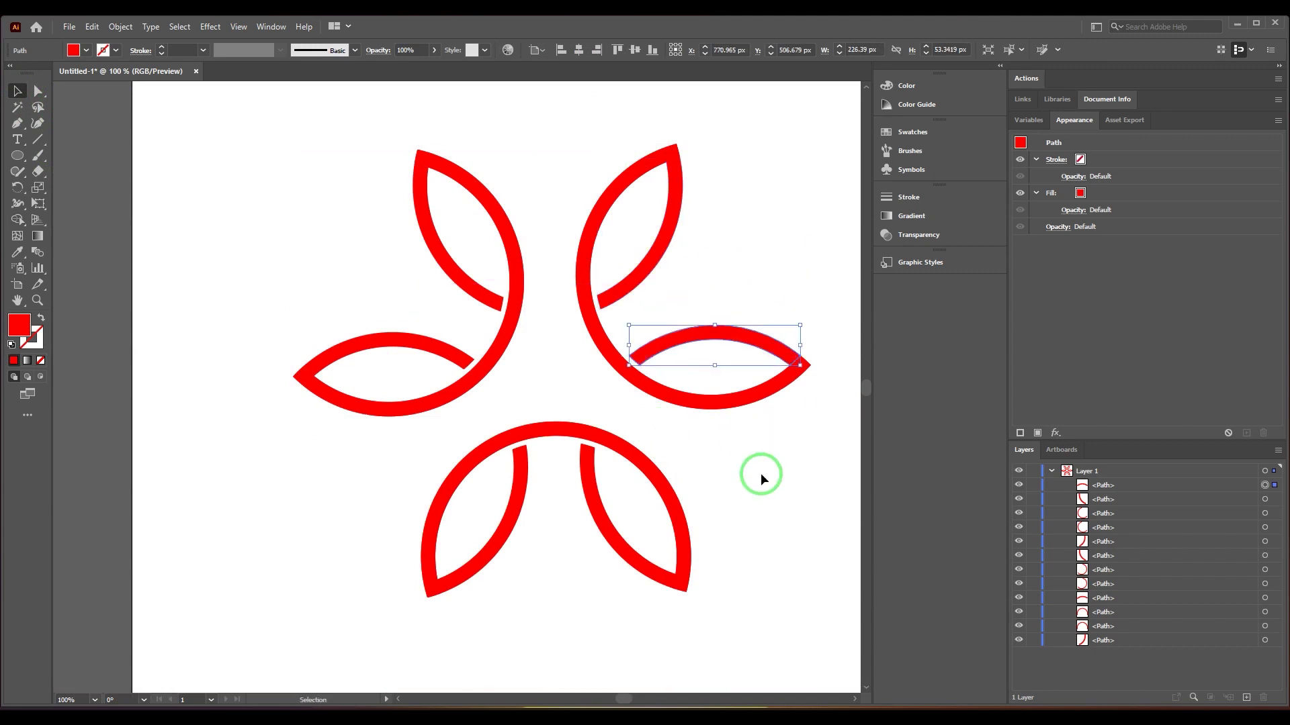
# Select the three large outer arcs: top-right, bottom and upper-left
pyautogui.click(671, 430)
pyautogui.click(680, 402)
pyautogui.keyDown('shift'); pyautogui.click(525, 419); pyautogui.keyUp('shift')
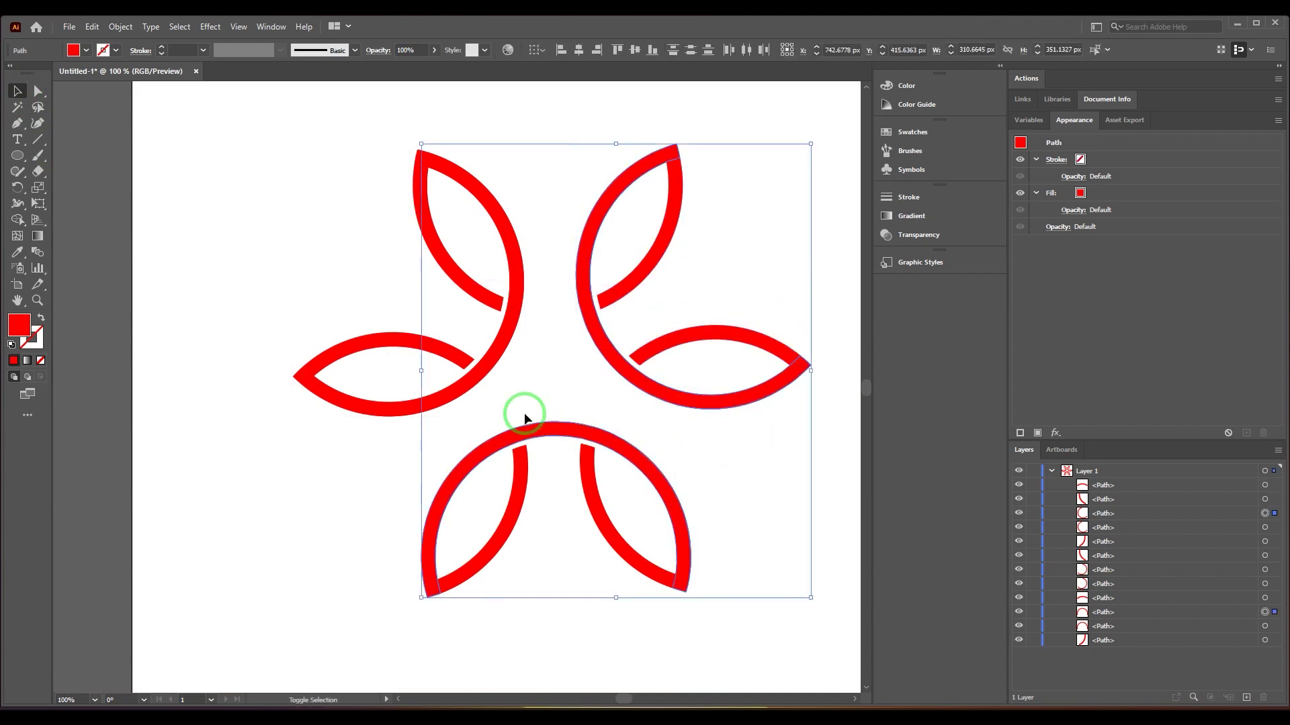
pyautogui.keyDown('shift'); pyautogui.click(496, 365); pyautogui.keyUp('shift')
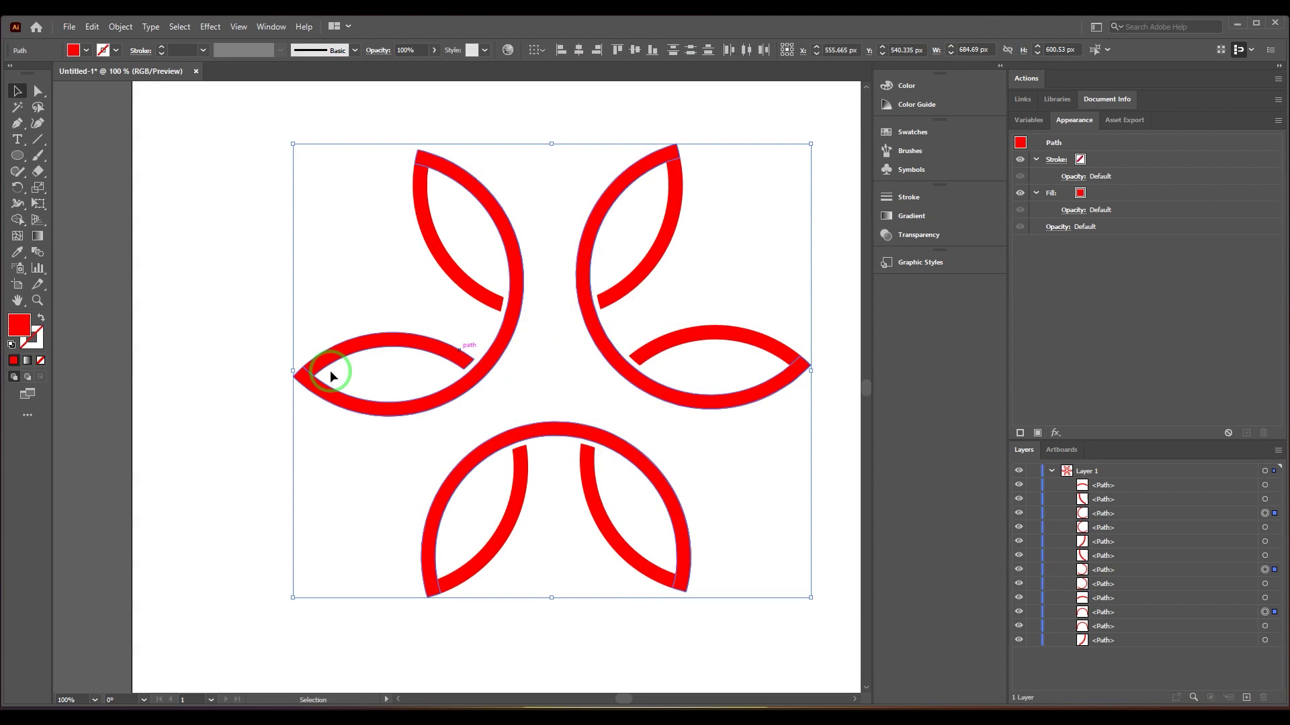
# Fill the three selected outer arcs with light blue 00B7FF
pyautogui.doubleClick(17, 329)
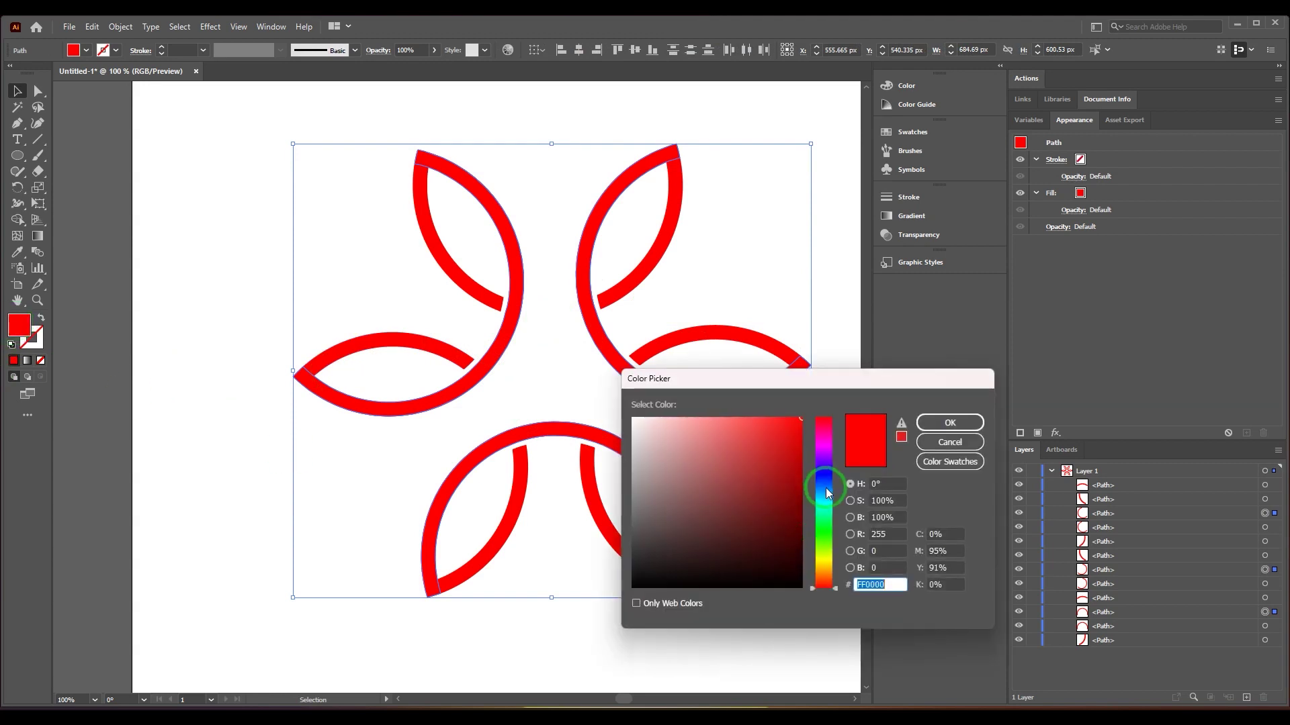
pyautogui.click(824, 489)
pyautogui.click(824, 494)
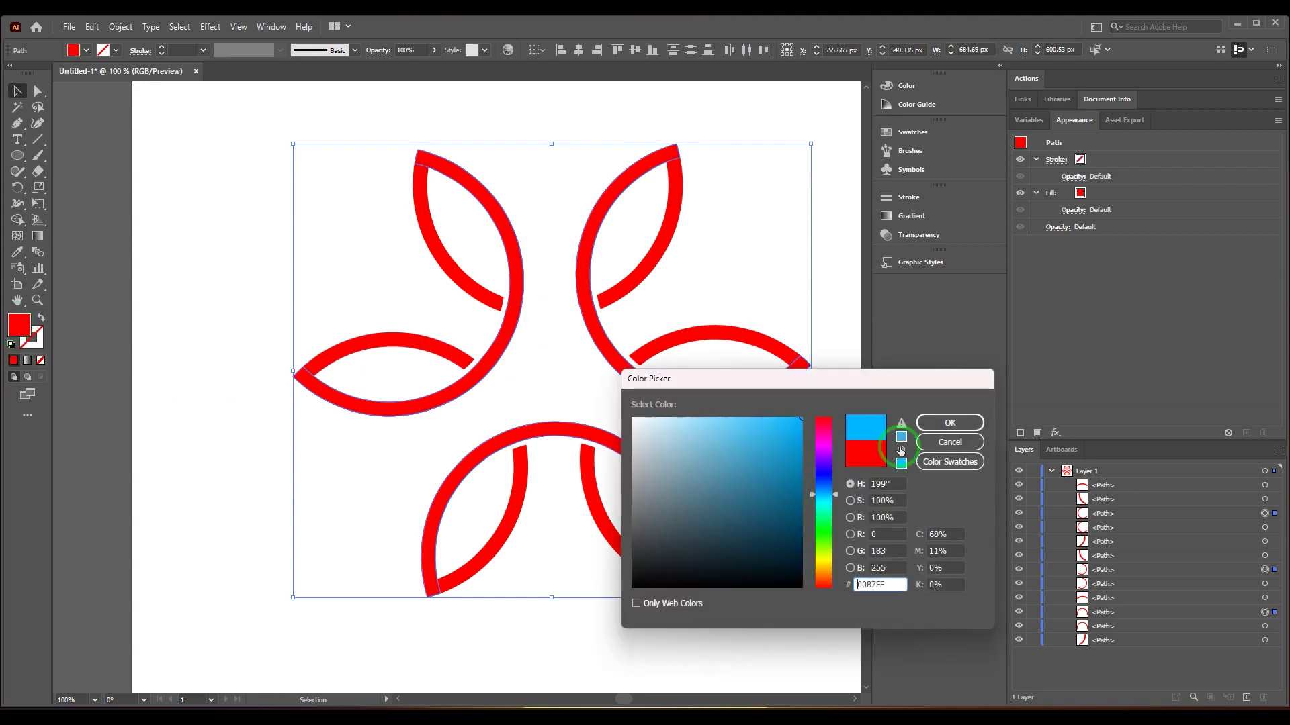
pyautogui.click(961, 424)
# Deselect the outer arcs and Shift-select all six red inner petal arcs
pyautogui.click(779, 494)
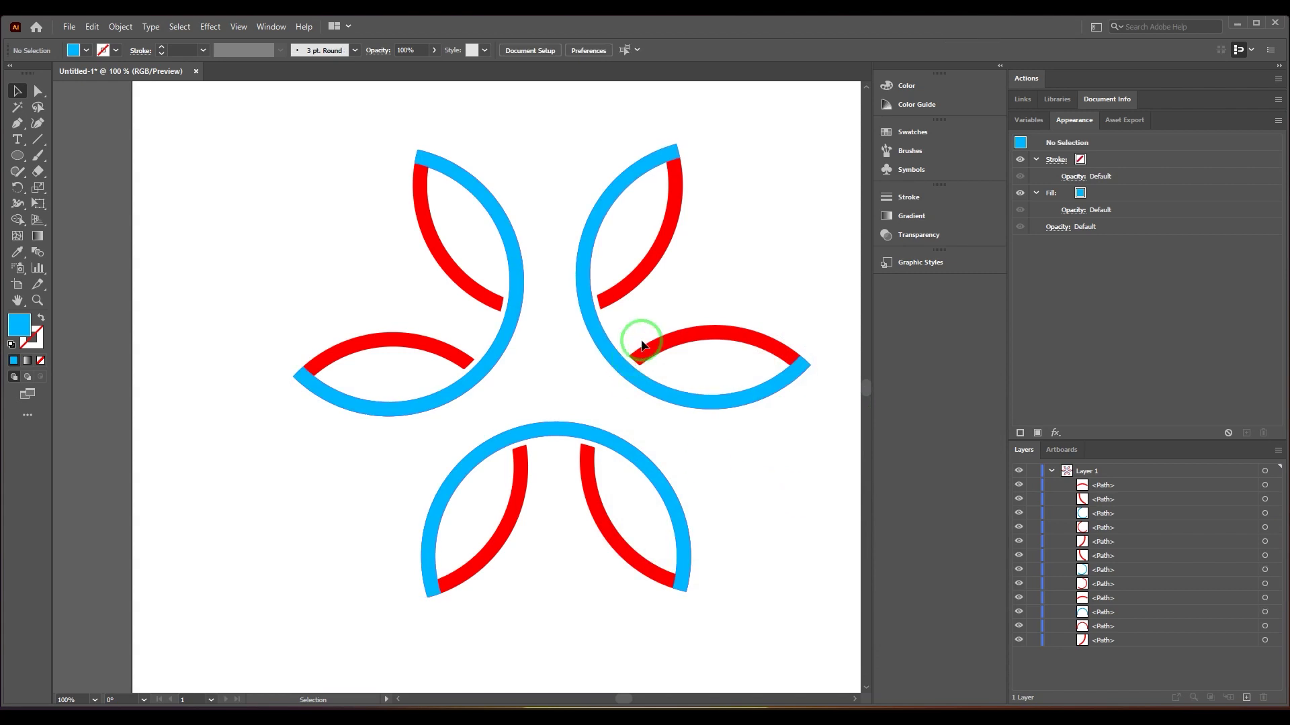
pyautogui.click(631, 281)
pyautogui.keyDown('shift'); pyautogui.click(714, 336); pyautogui.keyUp('shift')
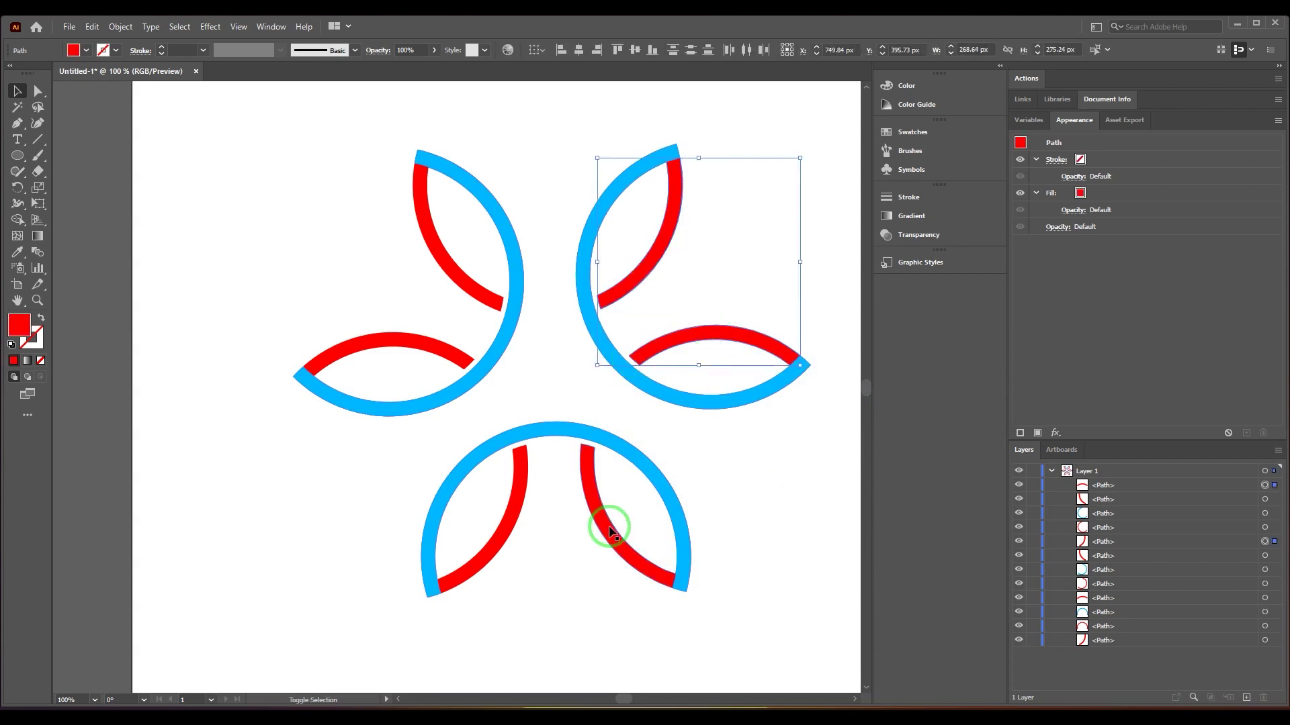
pyautogui.keyDown('shift'); pyautogui.click(610, 530); pyautogui.keyUp('shift')
pyautogui.keyDown('shift'); pyautogui.click(503, 530); pyautogui.keyUp('shift')
pyautogui.keyDown('shift'); pyautogui.click(423, 354); pyautogui.keyUp('shift')
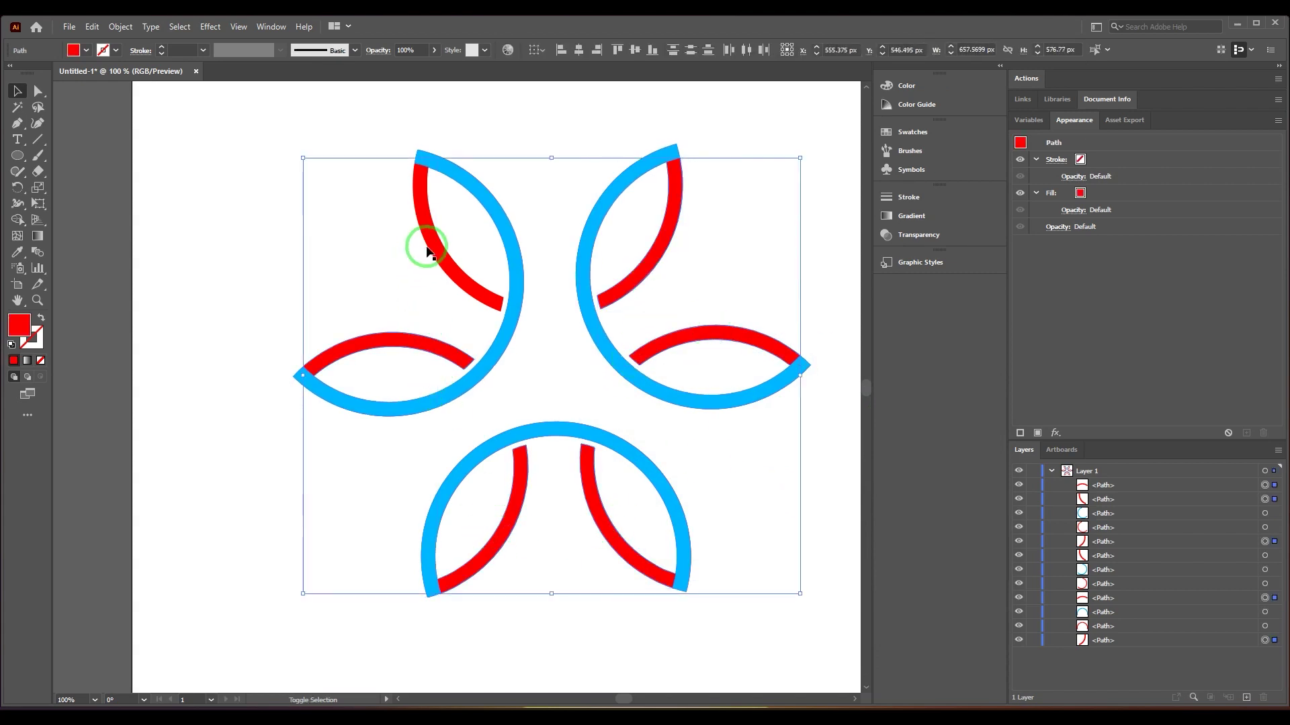
pyautogui.keyDown('shift'); pyautogui.click(423, 244); pyautogui.keyUp('shift')
# Fill the inner petal arcs with dark blue 0066CC, deselect, and recentre the logo
pyautogui.doubleClick(18, 328)
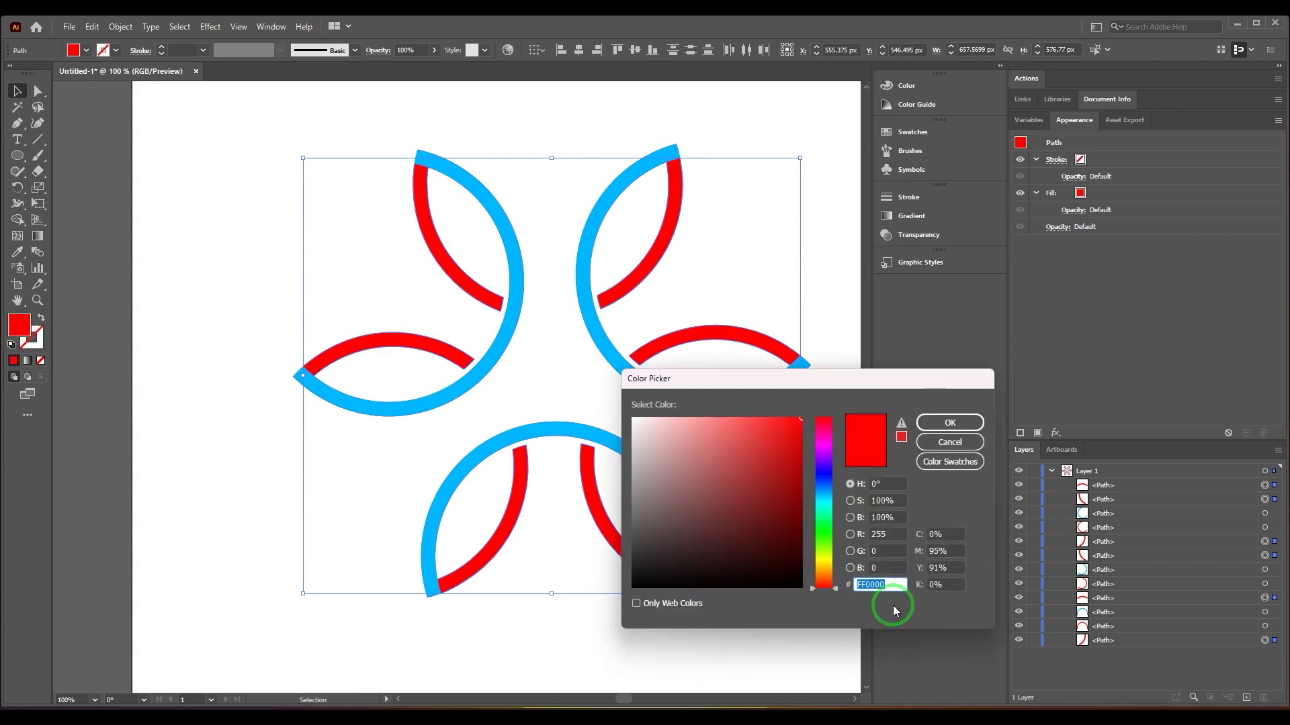
pyautogui.click(829, 482)
pyautogui.click(824, 487)
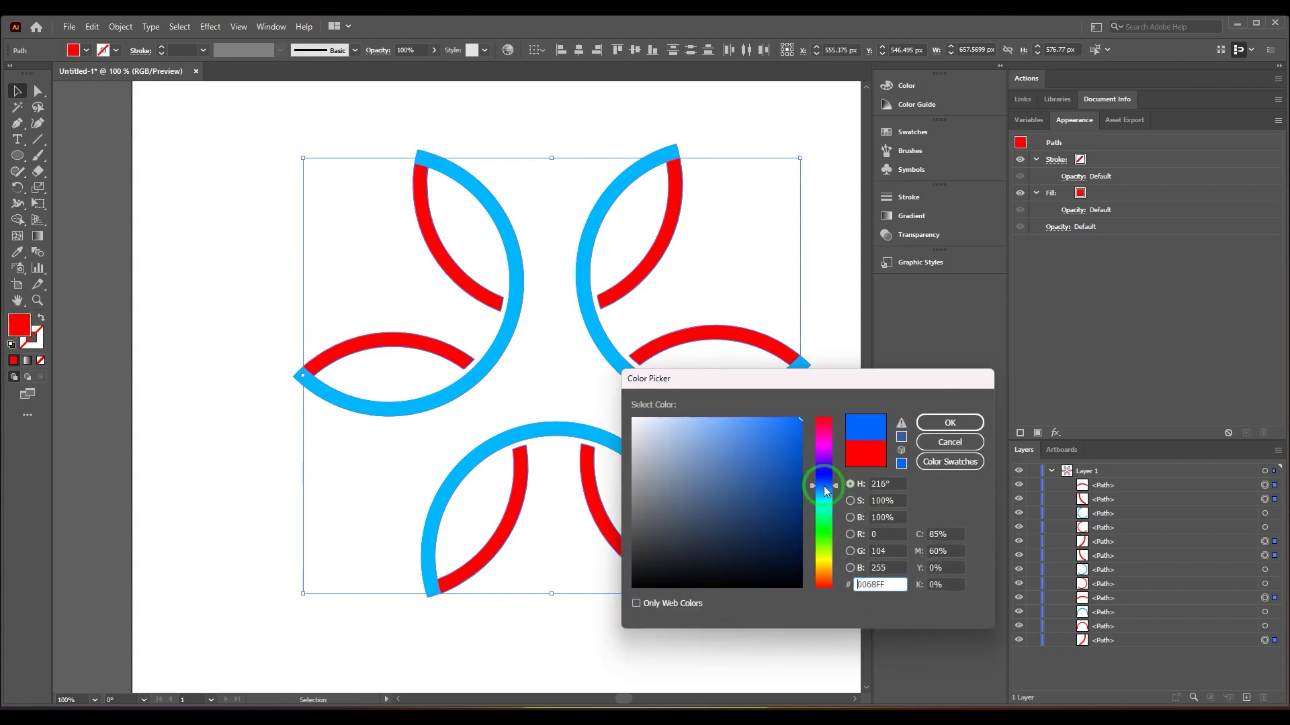
pyautogui.click(800, 478)
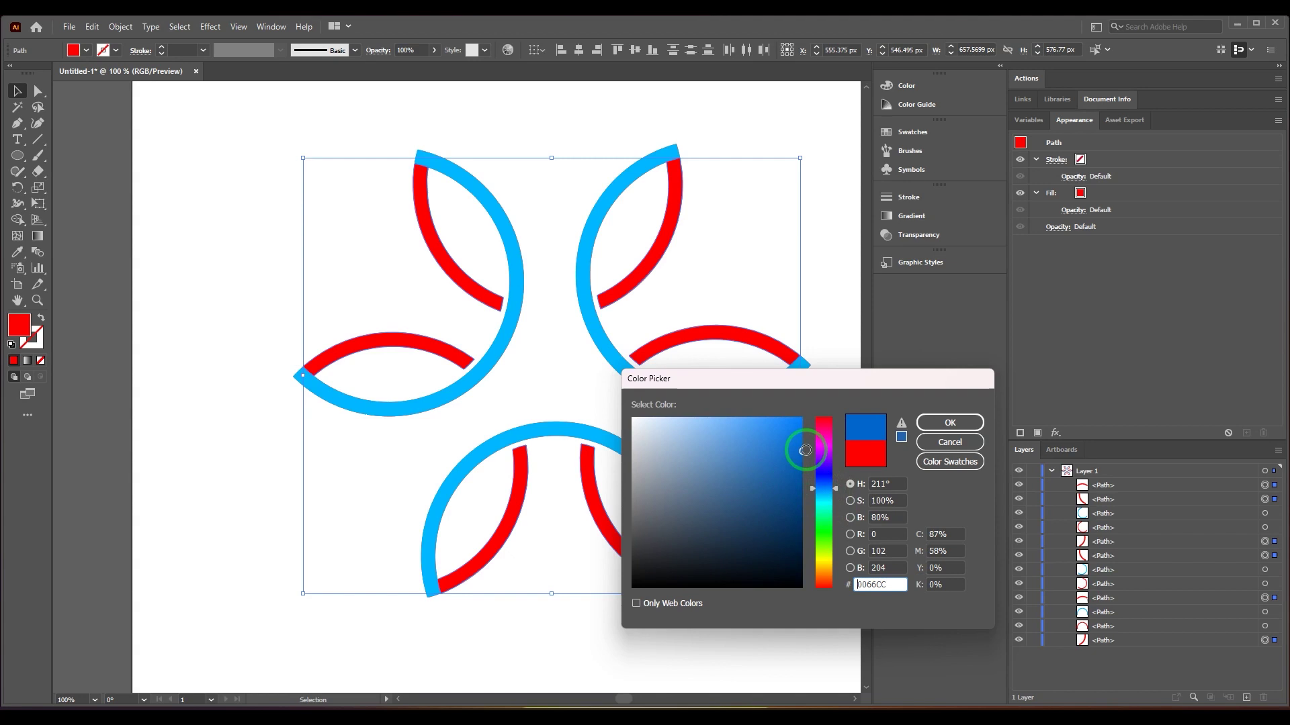
pyautogui.click(950, 423)
pyautogui.click(563, 449)
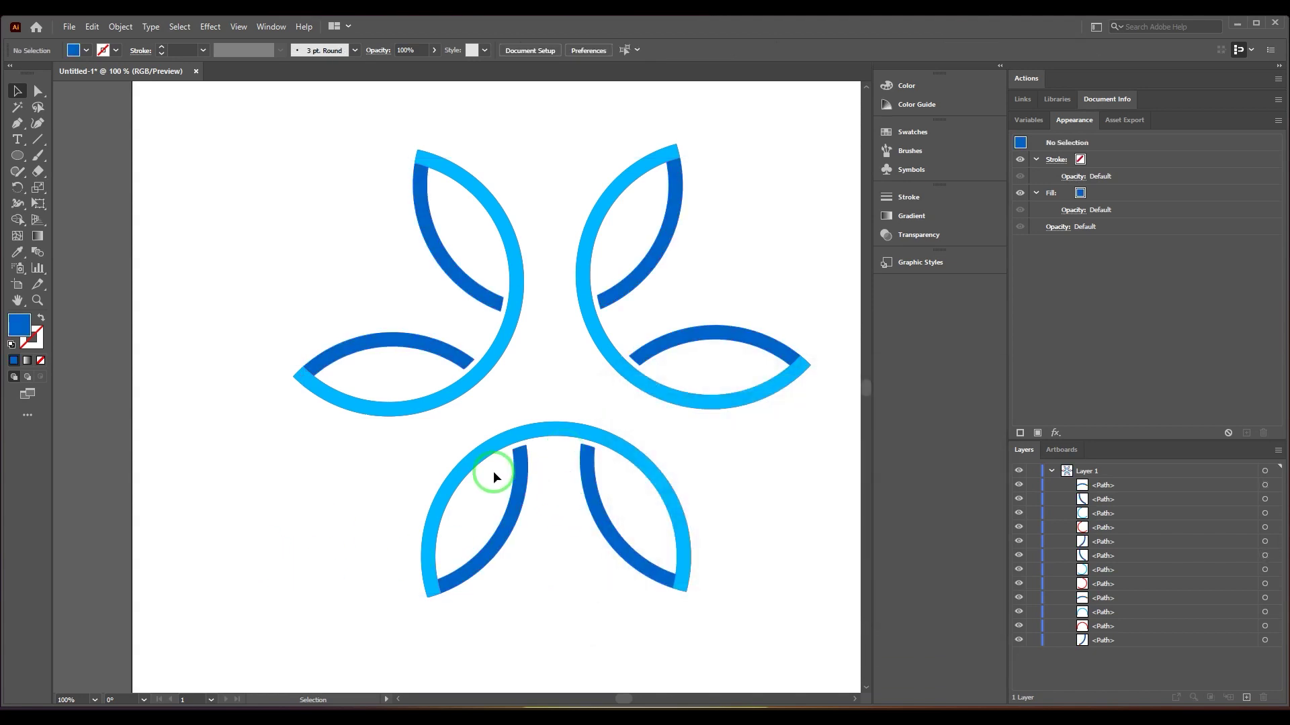
pyautogui.moveTo(493, 477); pyautogui.dragTo(475, 441)
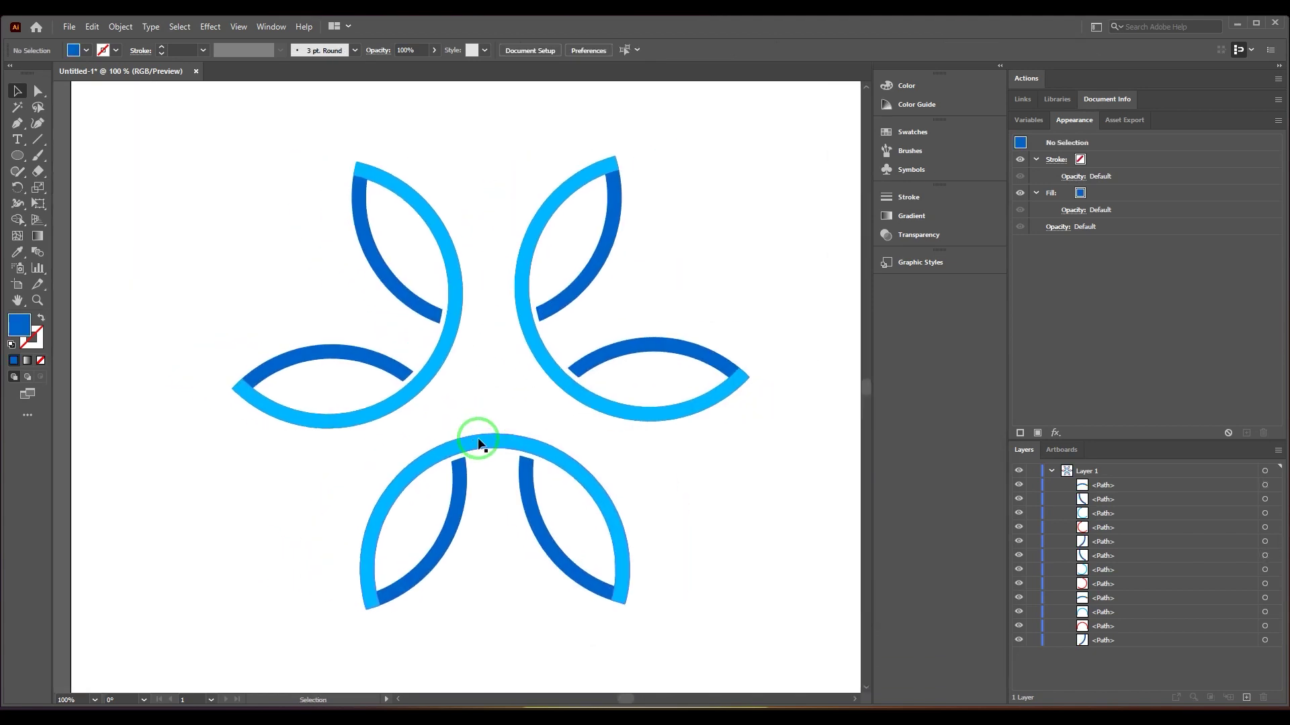